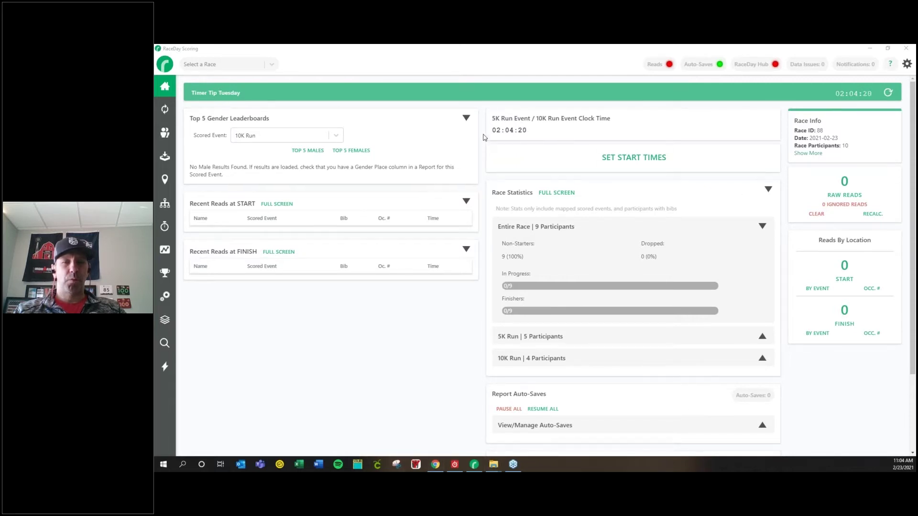
# - Turn on reads collection for the race and open the list of streams
pyautogui.click(658, 68)
pyautogui.click(495, 117)
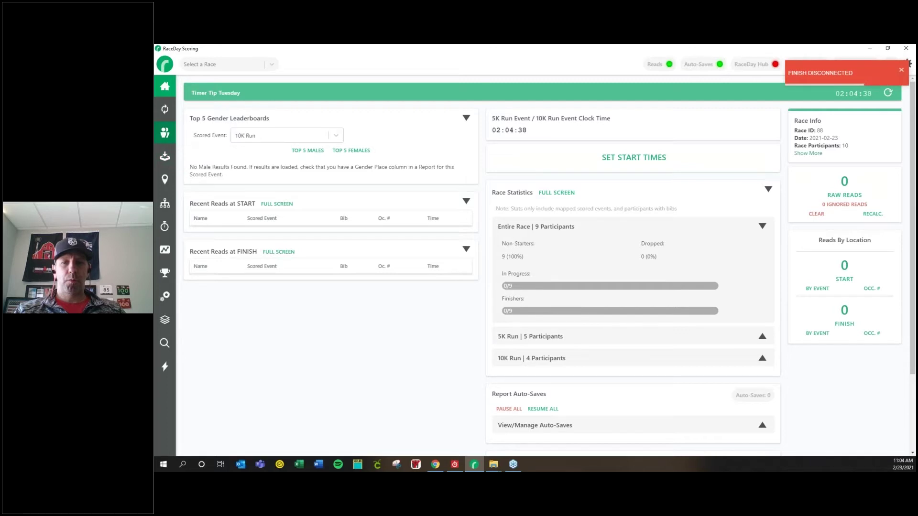
pyautogui.click(166, 158)
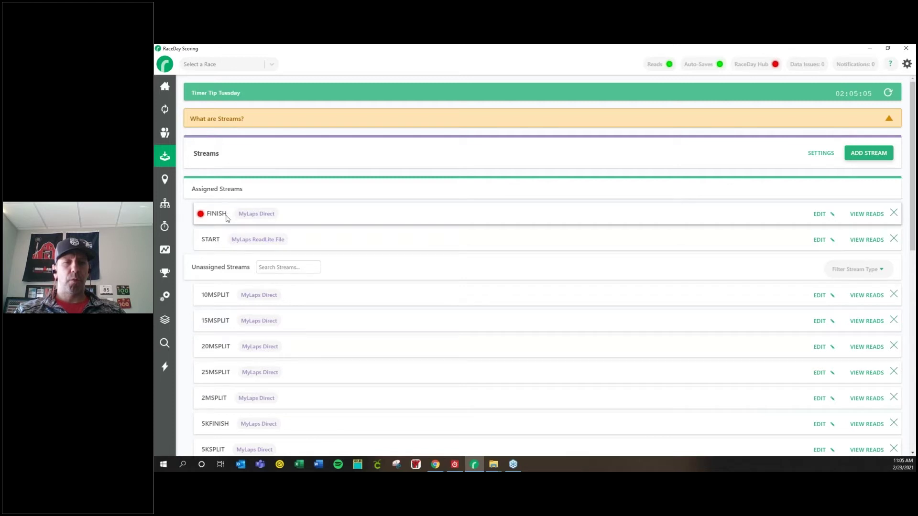
# - Examine the START stream's type options and folder path, and return to the streams list without saving
pyautogui.click(820, 241)
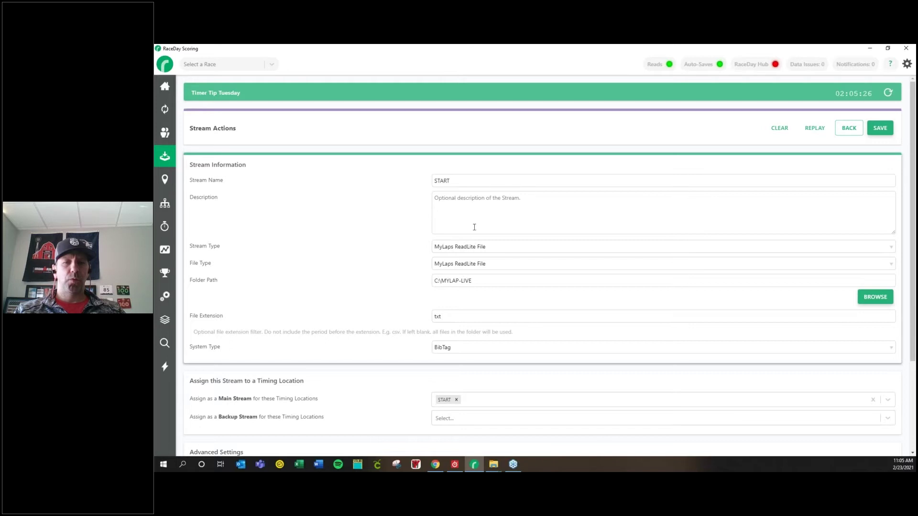
pyautogui.click(462, 249)
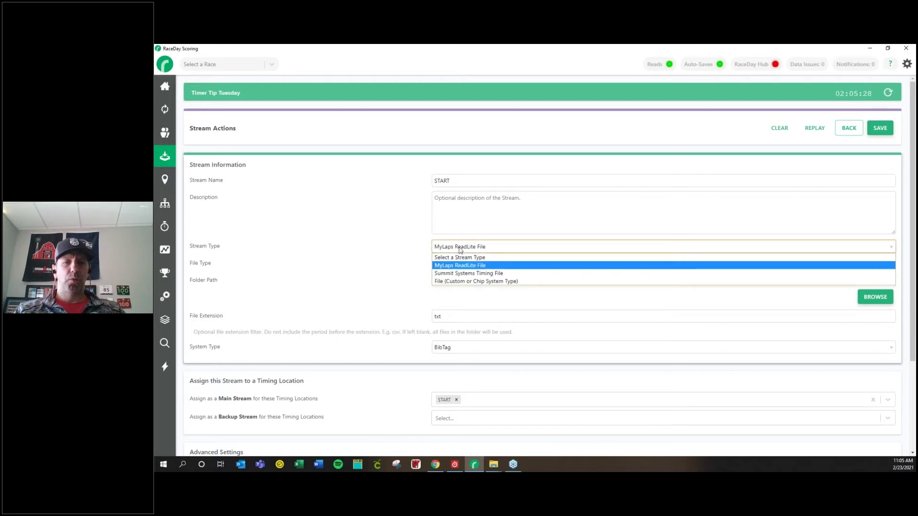
pyautogui.click(489, 266)
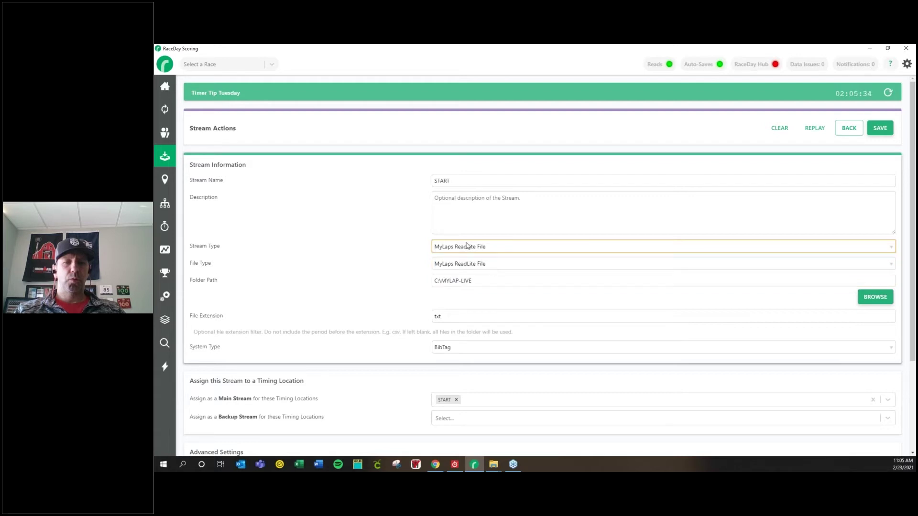
pyautogui.click(475, 281)
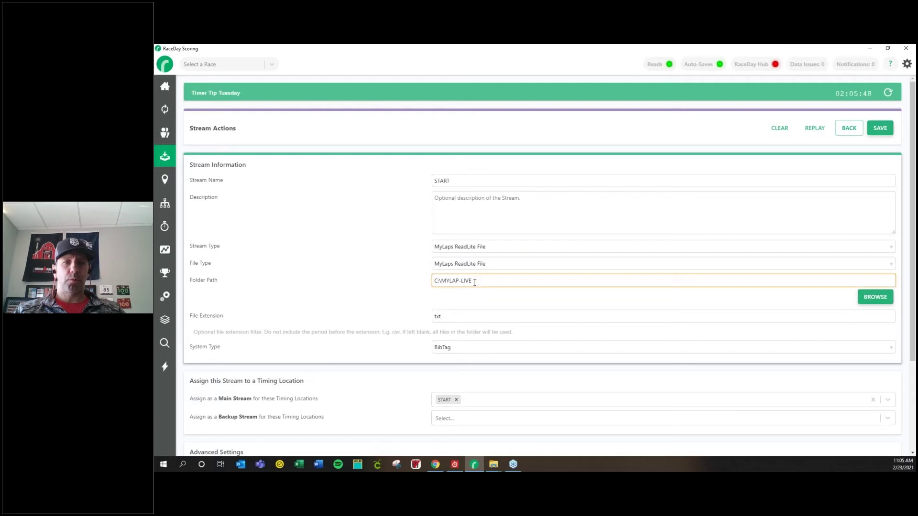
pyautogui.click(472, 293)
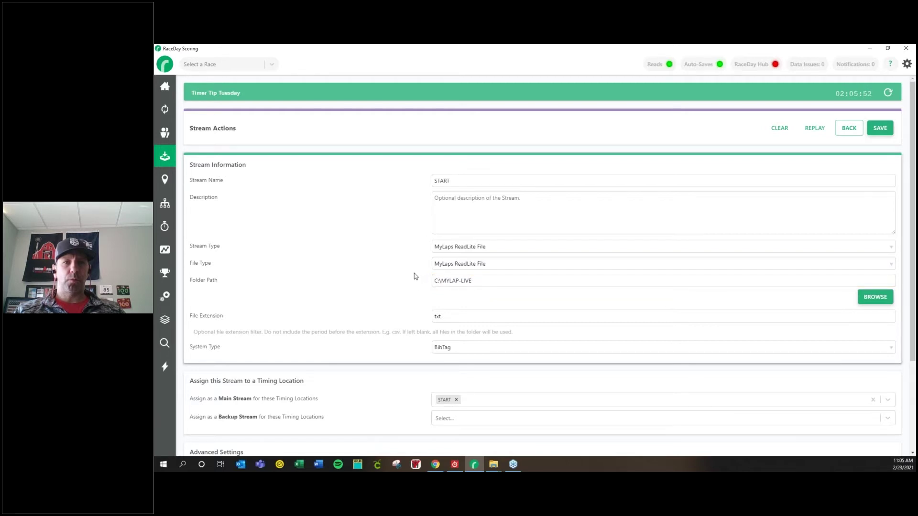
pyautogui.click(164, 157)
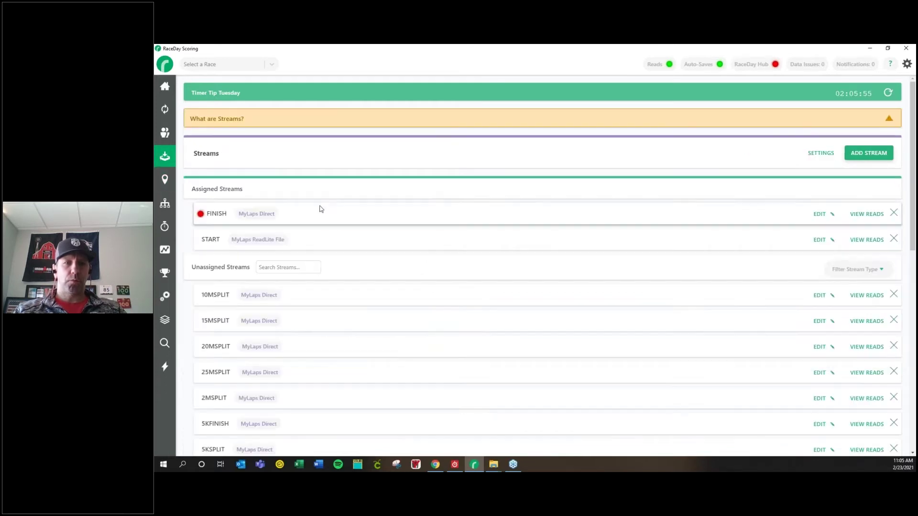
# - Examine the FINISH stream's timing location name, keep BibTag as its system type, and inspect its advanced settings
pyautogui.click(819, 216)
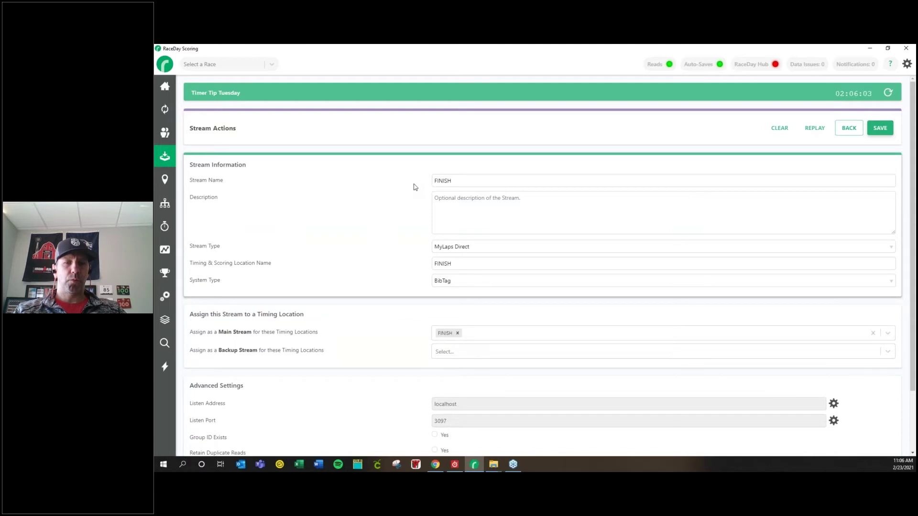
pyautogui.moveTo(440, 265)
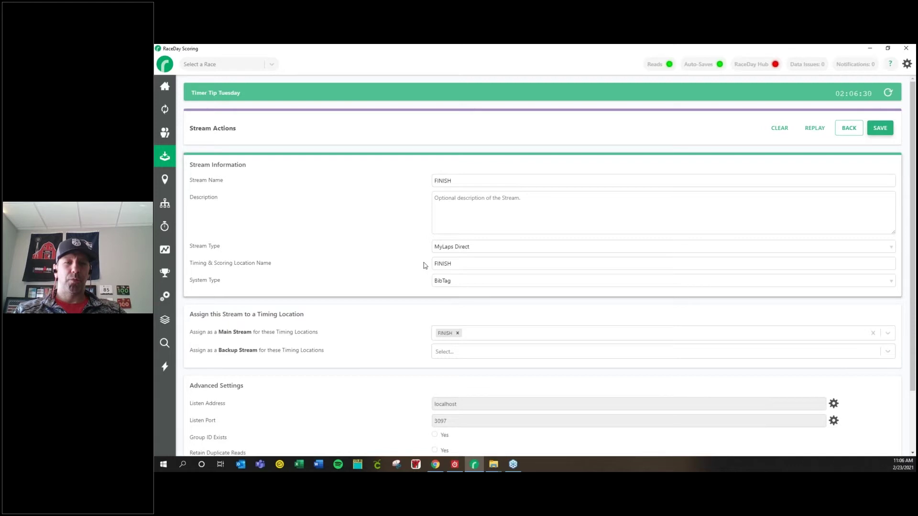
pyautogui.click(452, 264)
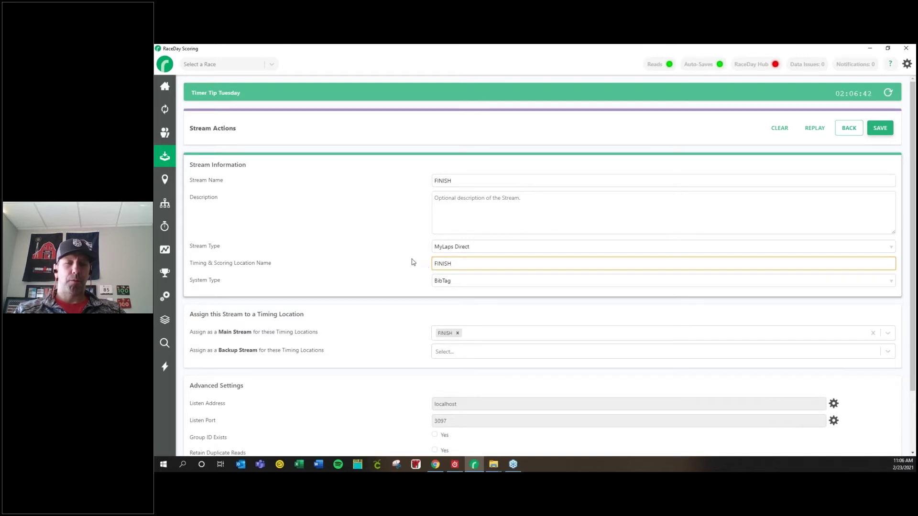
pyautogui.click(442, 282)
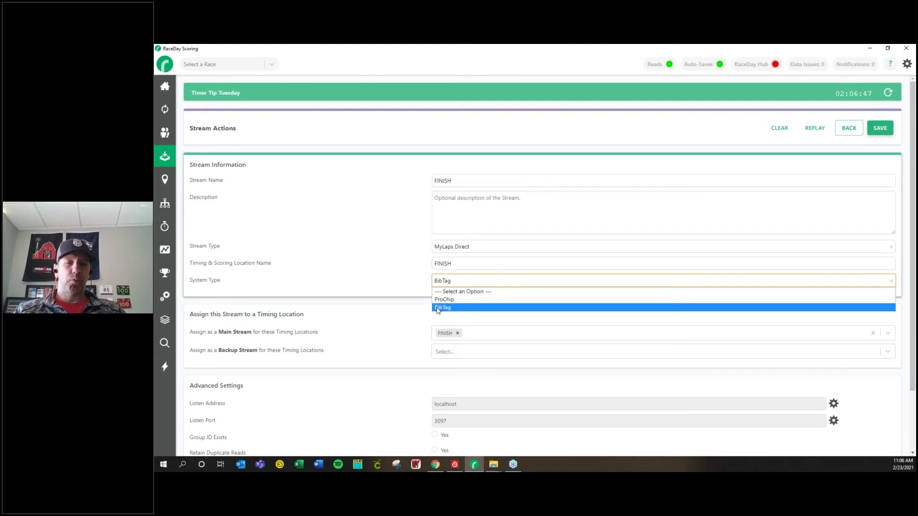
pyautogui.click(437, 308)
pyautogui.scroll(-2, 438, 311)
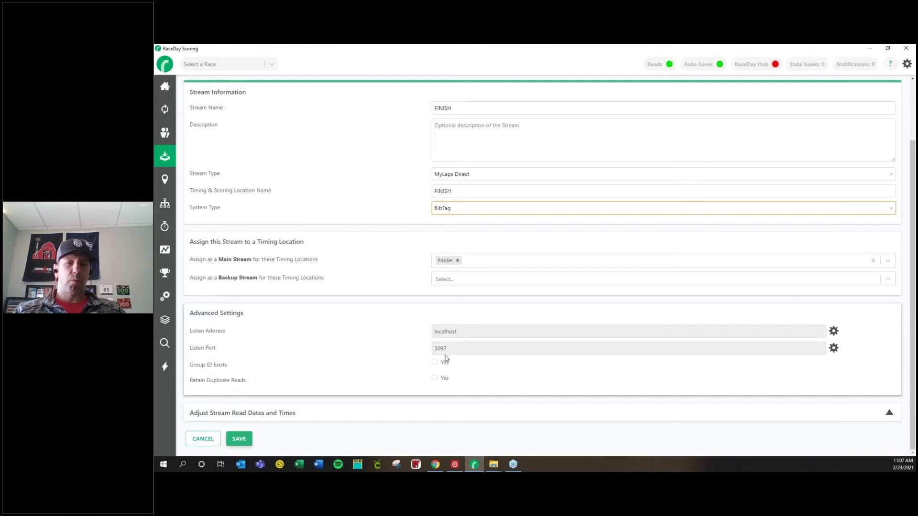
# - Check the global defaults behind the FINISH stream's listen port, and leave both the defaults and the stream without saving
pyautogui.click(833, 348)
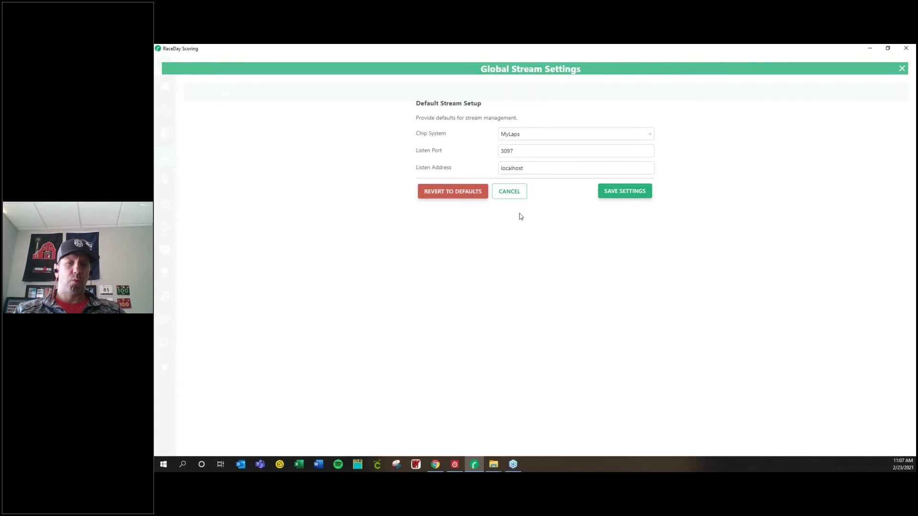
pyautogui.click(509, 192)
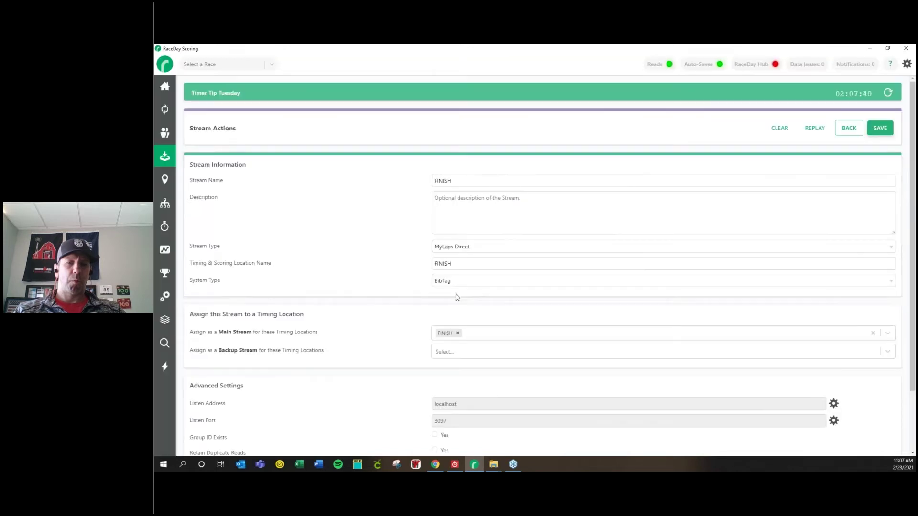
pyautogui.scroll(-2, 385, 337)
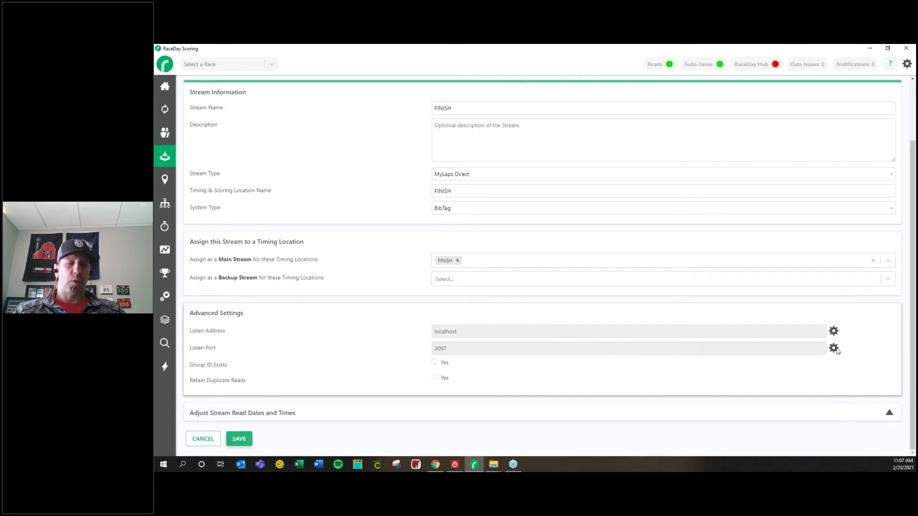
pyautogui.click(201, 443)
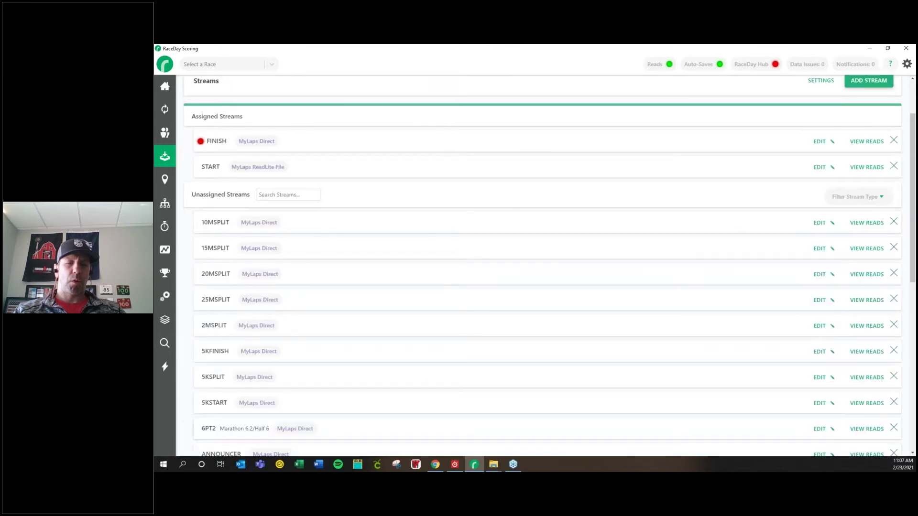
pyautogui.scroll(1, 186, 211)
pyautogui.scroll(1, 186, 211)
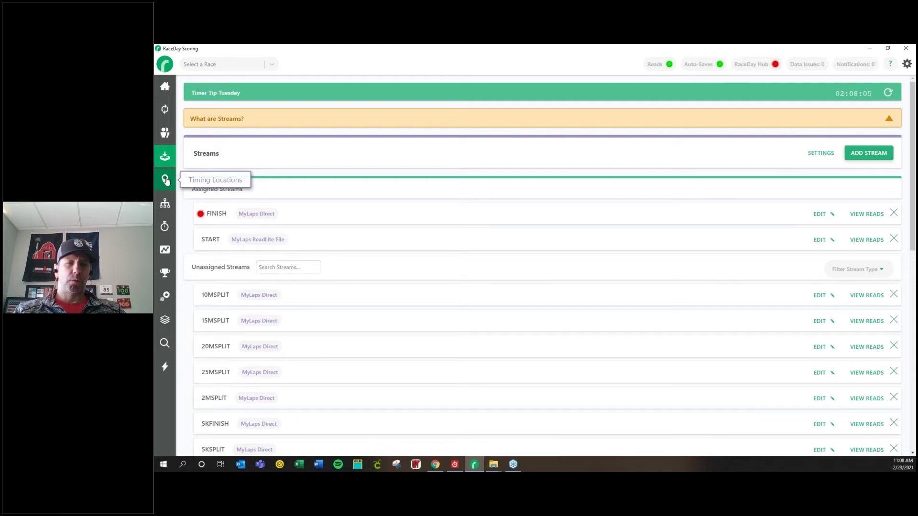
# - Review which main streams are assigned to the START and FINISH timing locations, leaving each location's settings without saving
pyautogui.click(165, 180)
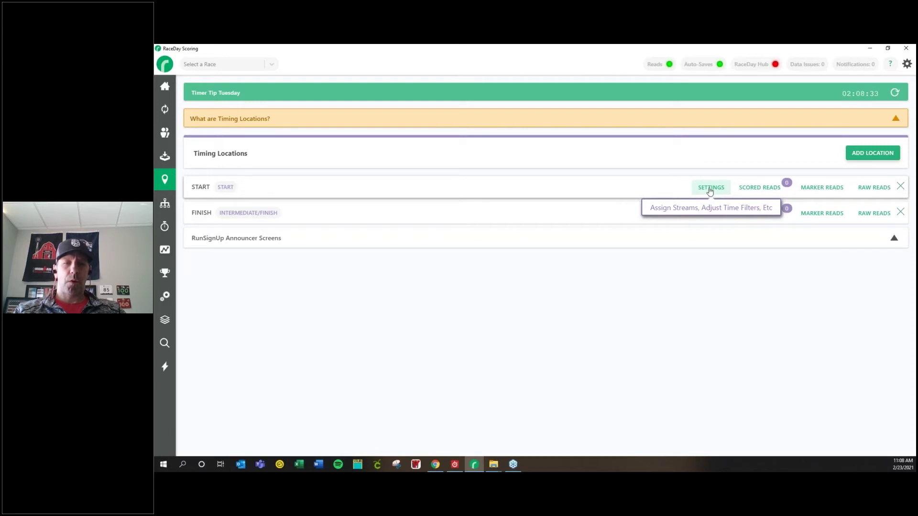
pyautogui.click(709, 189)
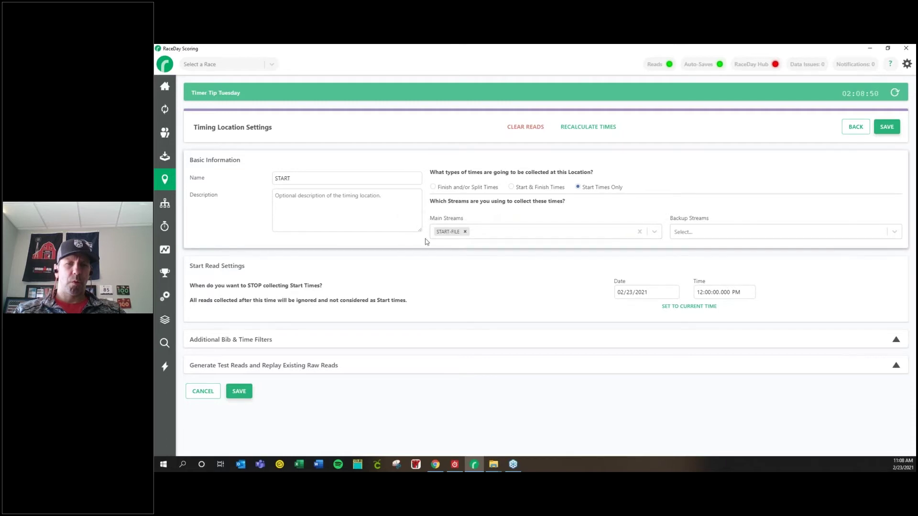
pyautogui.moveTo(463, 231)
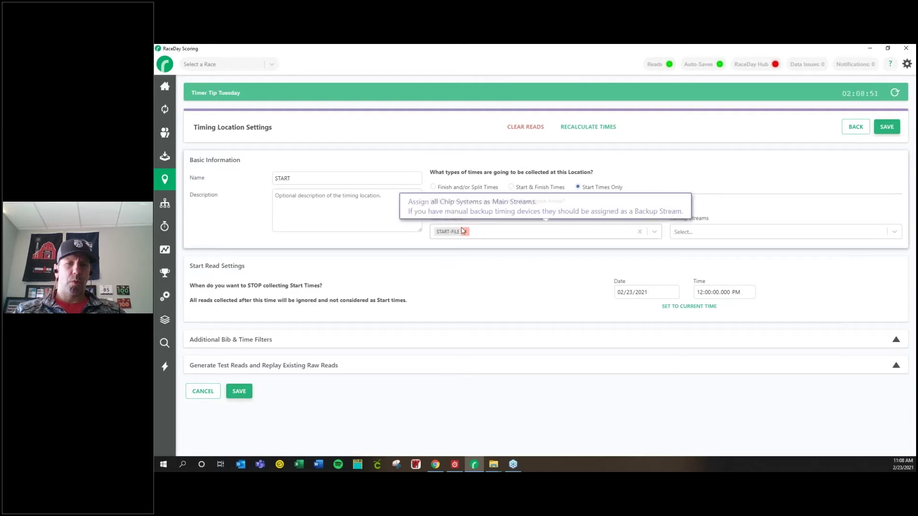
pyautogui.click(851, 132)
pyautogui.click(710, 212)
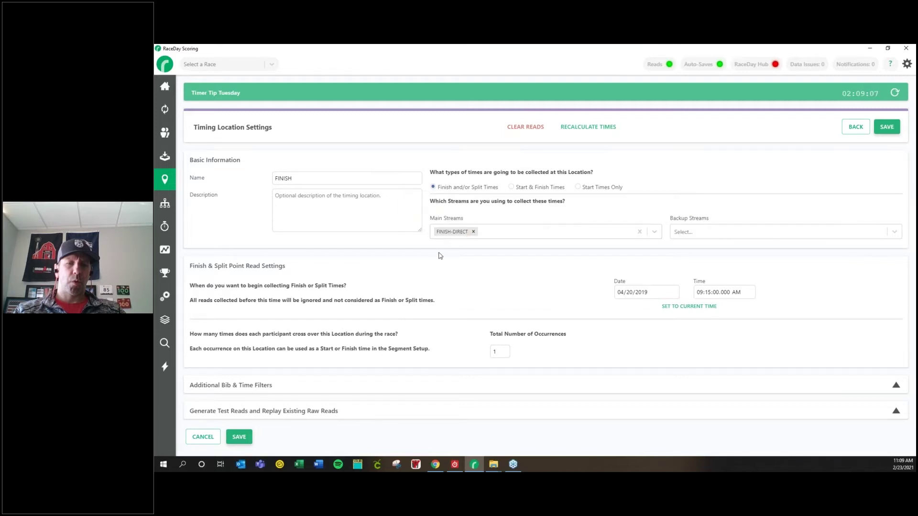
pyautogui.click(854, 128)
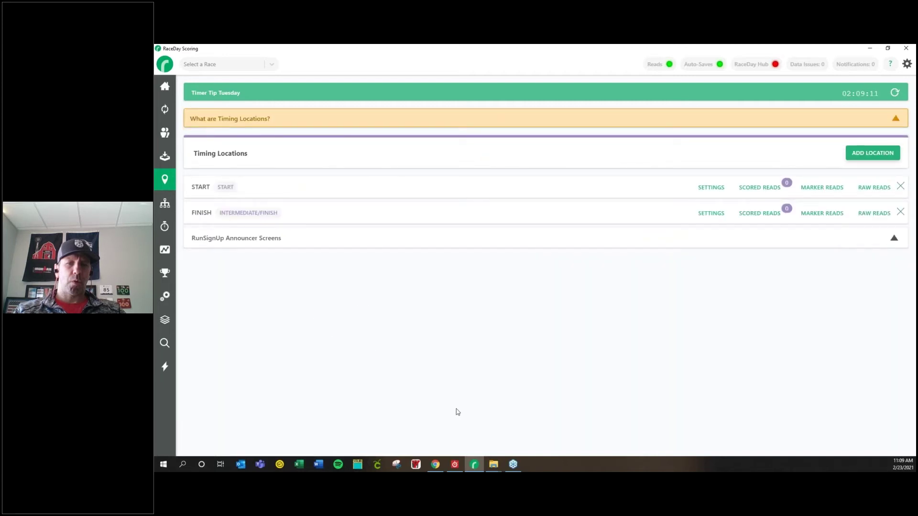
# - Switch to MYLAPS Timing & Scoring and add a User Defined File exporter
pyautogui.moveTo(454, 467)
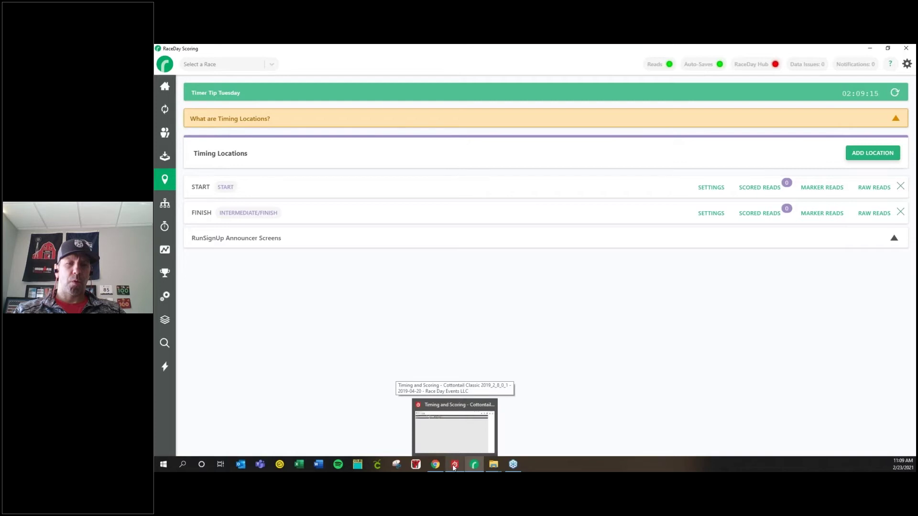
pyautogui.click(454, 467)
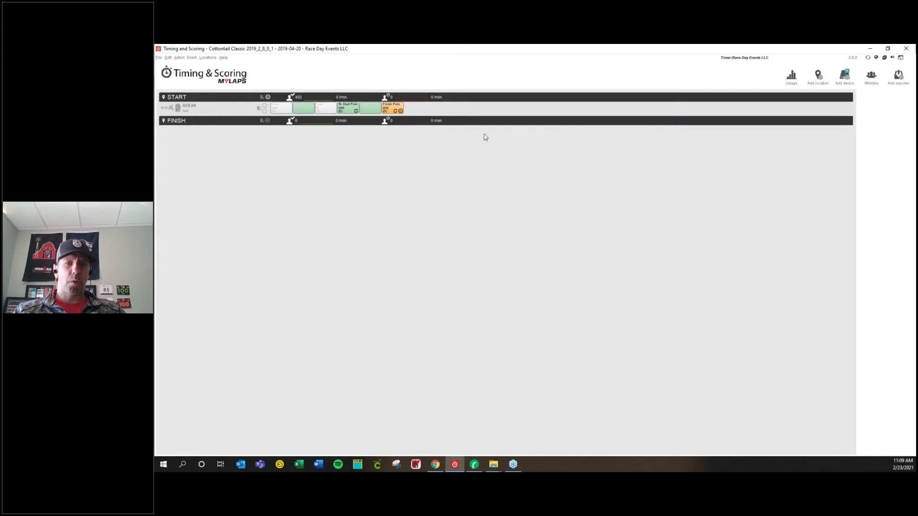
pyautogui.click(536, 113)
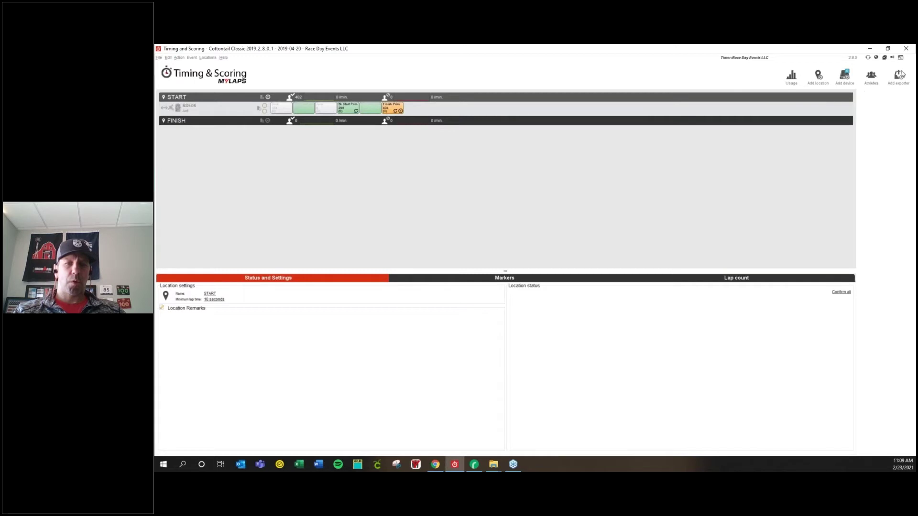
pyautogui.click(898, 82)
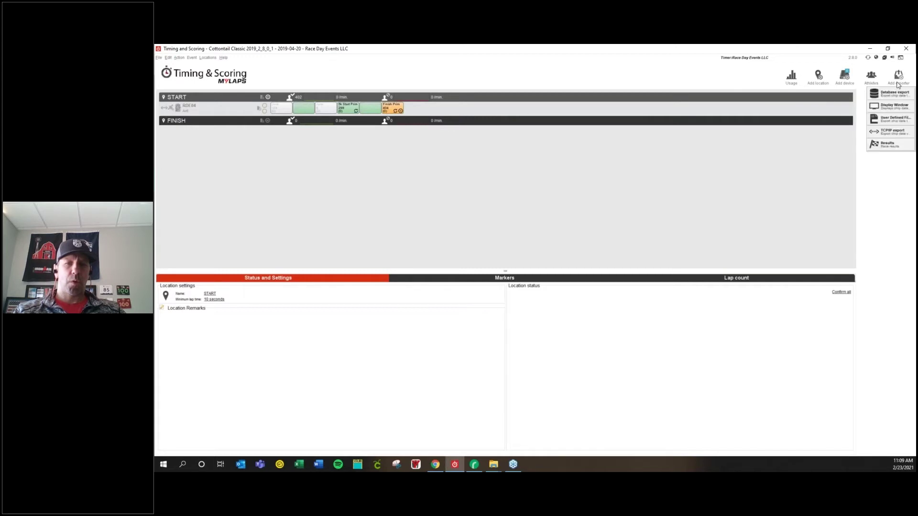
pyautogui.click(894, 121)
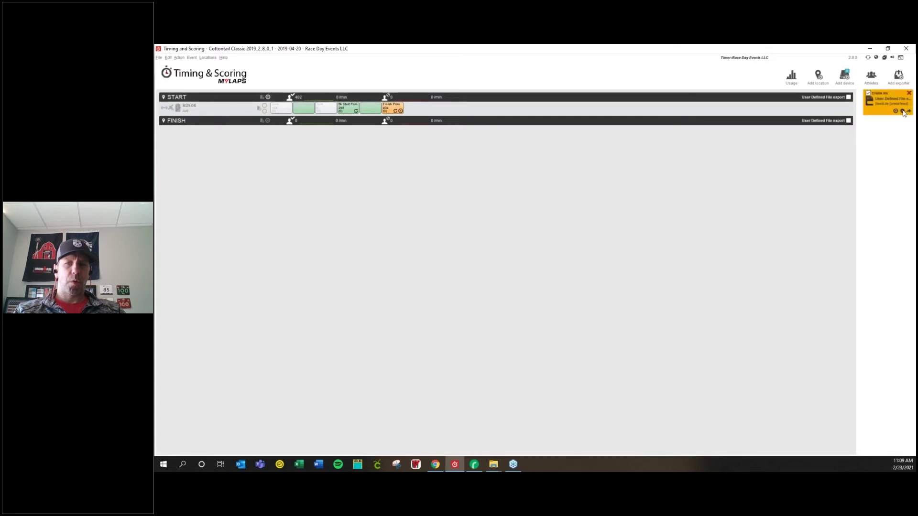
# - Set the User Defined File exporter's output folder to C:\MYLAPS-PRE and apply the settings
pyautogui.click(902, 111)
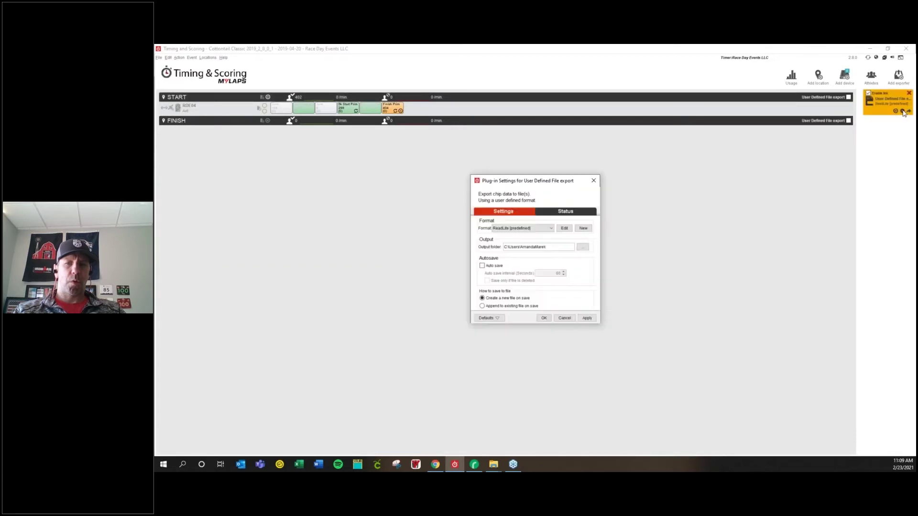
pyautogui.click(582, 247)
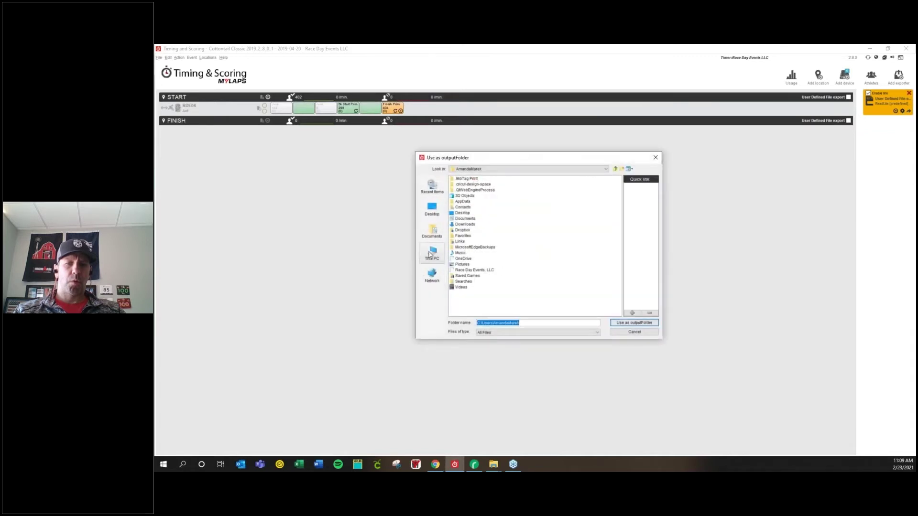
pyautogui.click(430, 255)
pyautogui.click(463, 219)
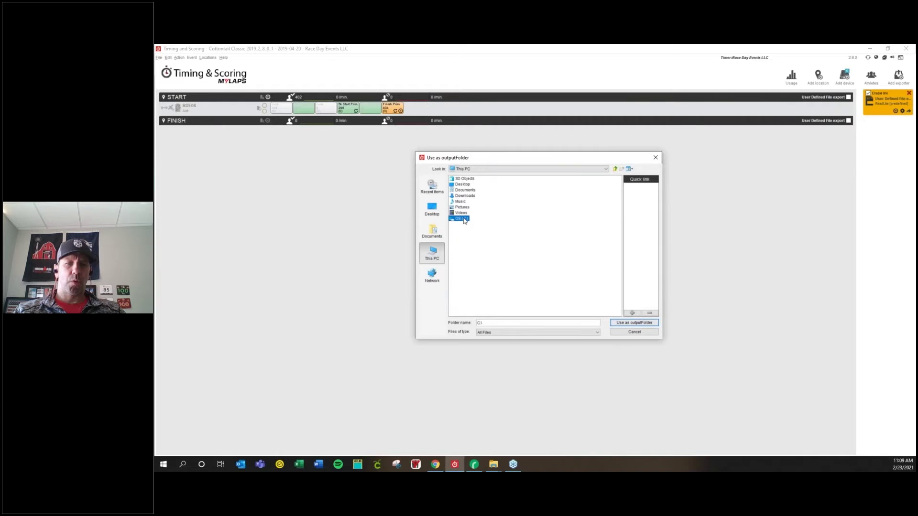
pyautogui.doubleClick(462, 218)
pyautogui.click(475, 231)
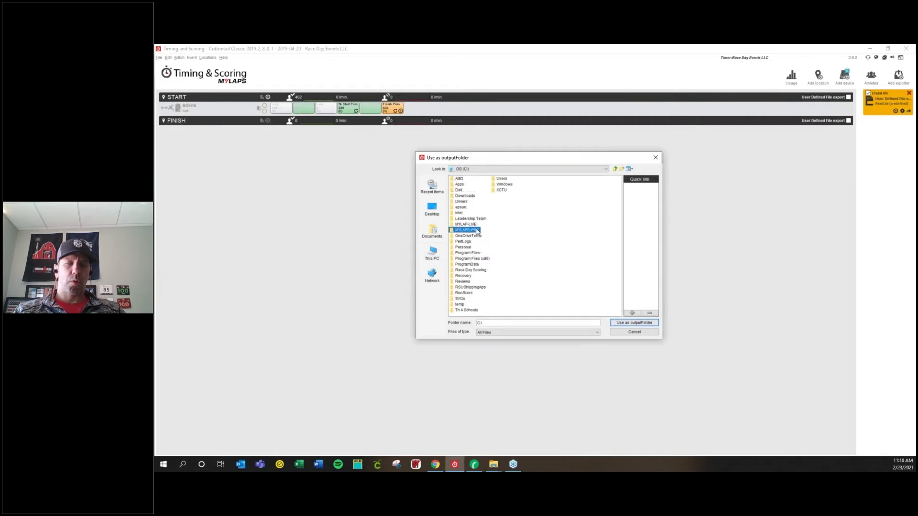
pyautogui.click(617, 322)
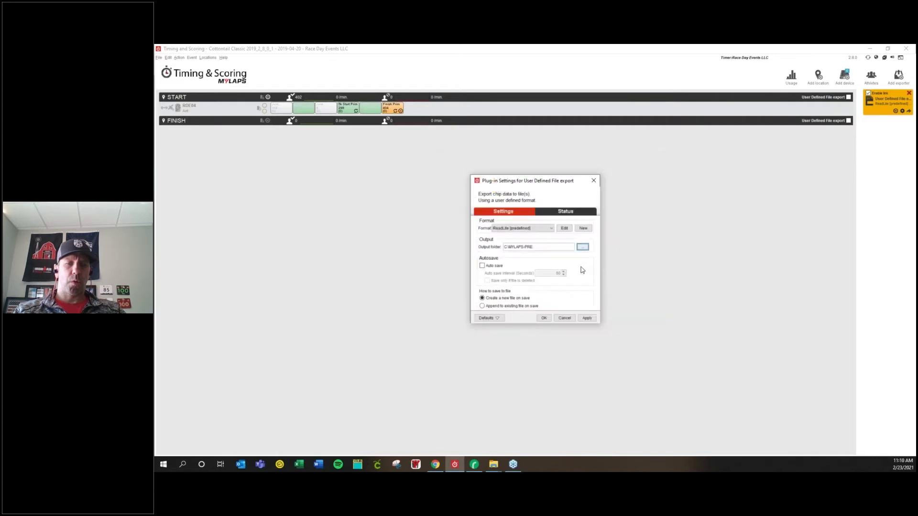
pyautogui.click(587, 317)
pyautogui.click(543, 318)
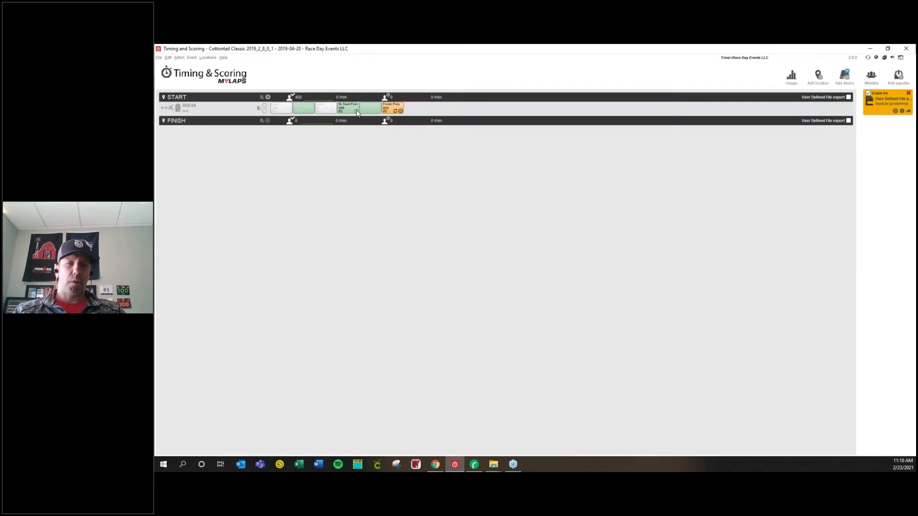
# - Enable the User Defined File export for the START location and resend the decoder's start file passings to it
pyautogui.click(908, 111)
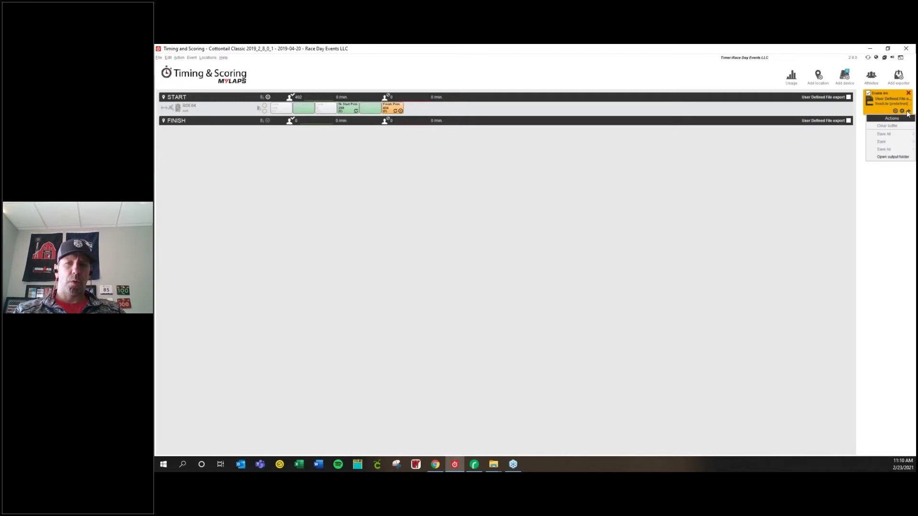
pyautogui.click(849, 100)
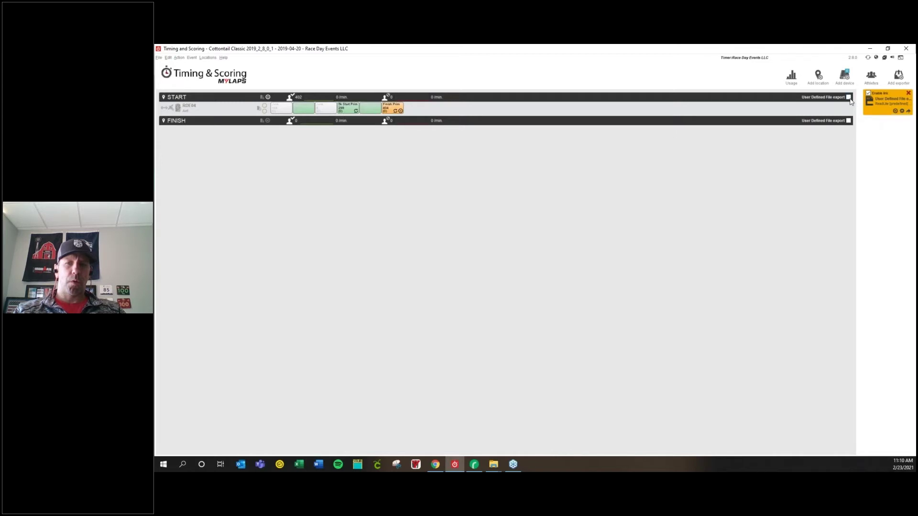
pyautogui.click(849, 99)
pyautogui.click(908, 112)
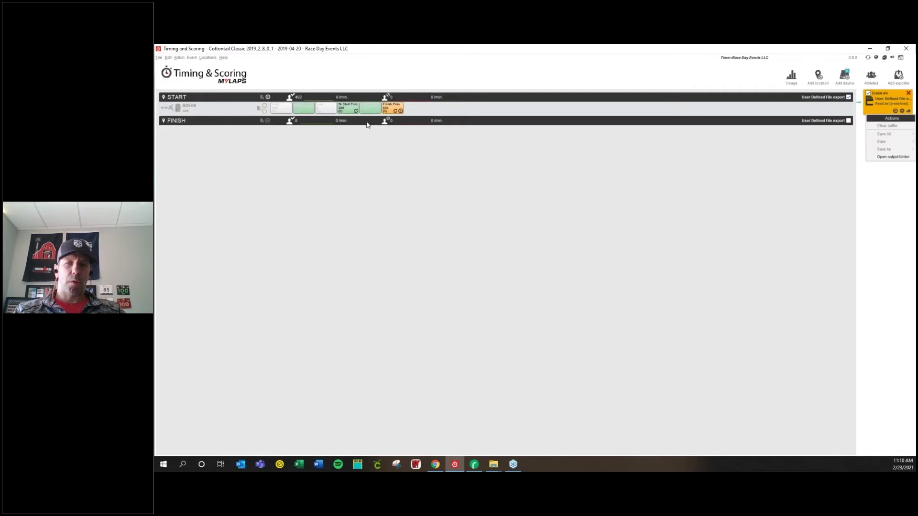
pyautogui.click(359, 106)
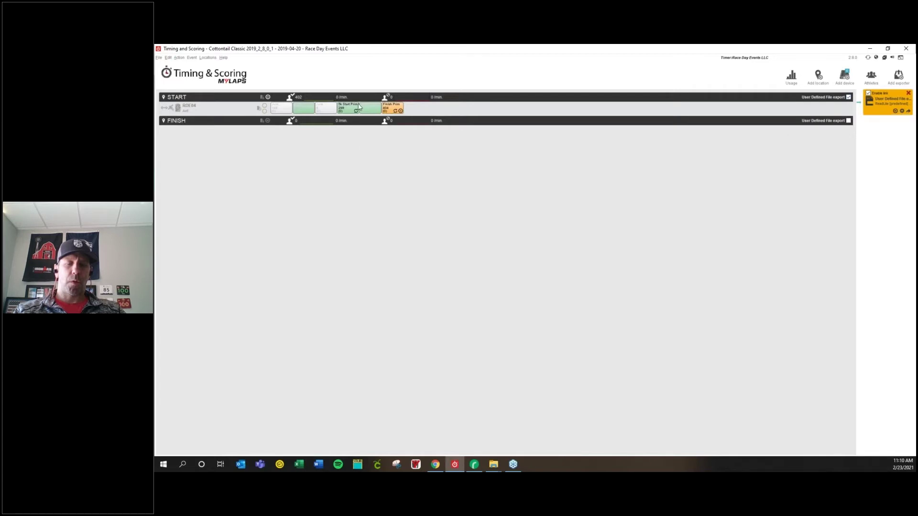
# - Save the exporter's buffered START passings as START.txt in the MYLAPS-PRE folder
pyautogui.click(908, 112)
pyautogui.moveTo(884, 149)
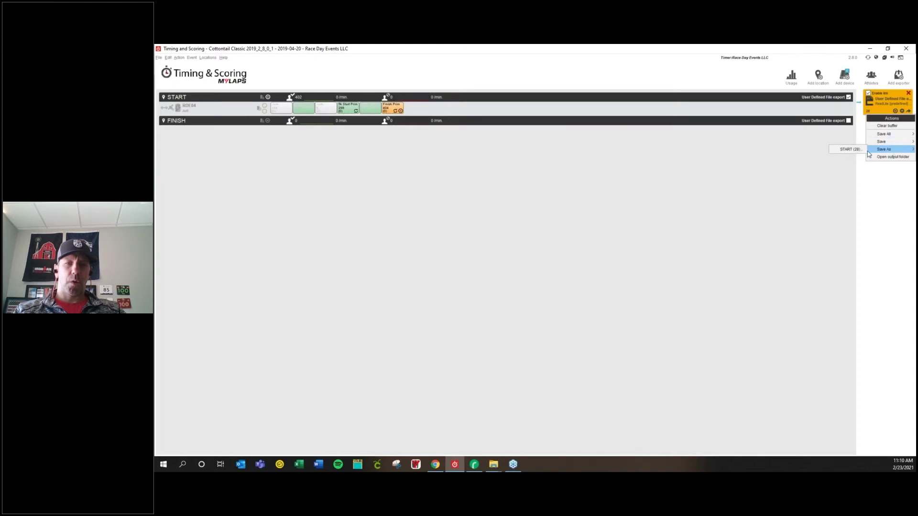
pyautogui.click(850, 149)
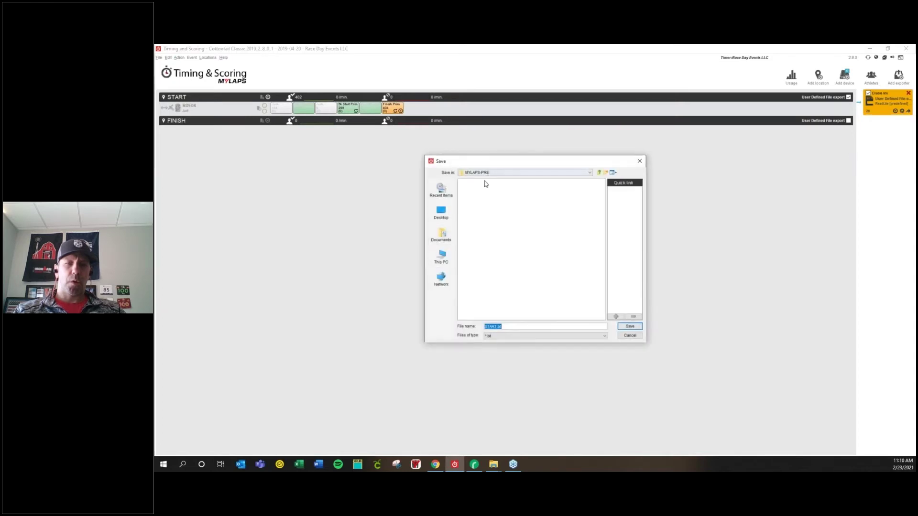
pyautogui.click(622, 329)
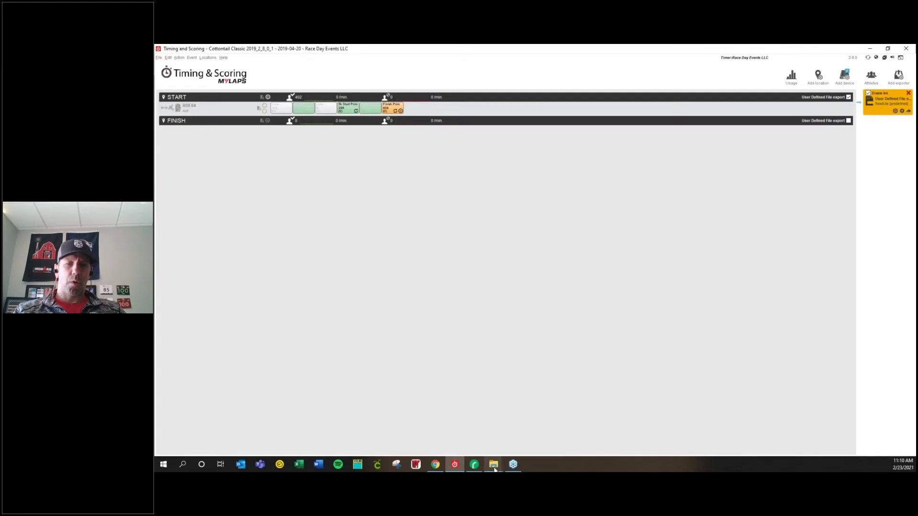
# - Switch to File Explorer and copy START.txt from the MYLAPS-PRE folder into the MYLAP-LIVE folder
pyautogui.moveTo(495, 470)
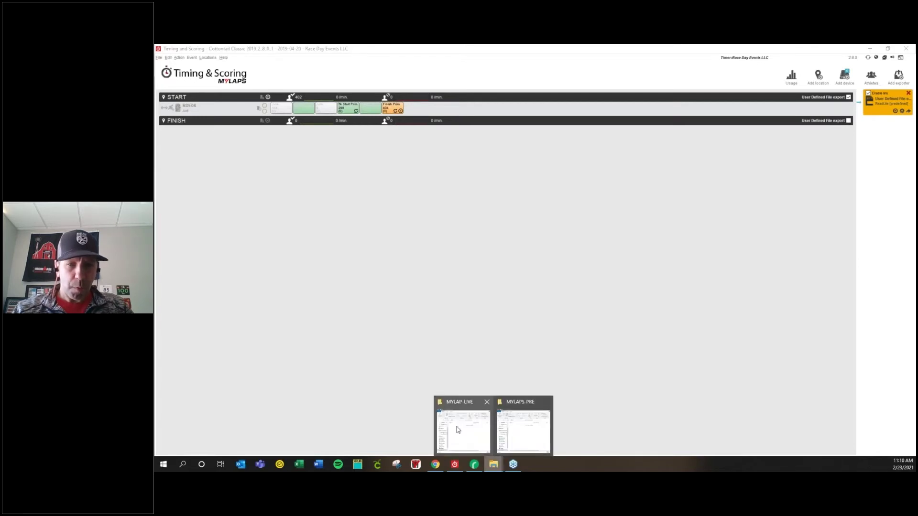
pyautogui.moveTo(457, 429)
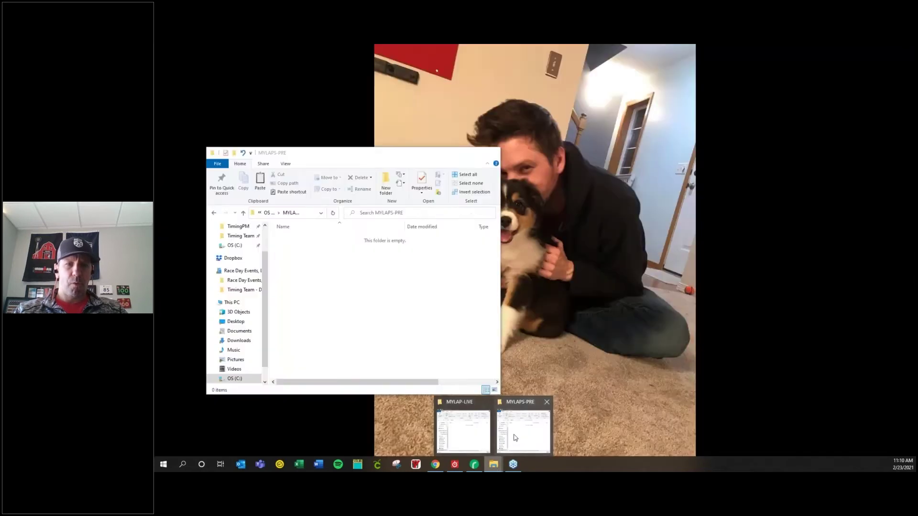
pyautogui.click(514, 437)
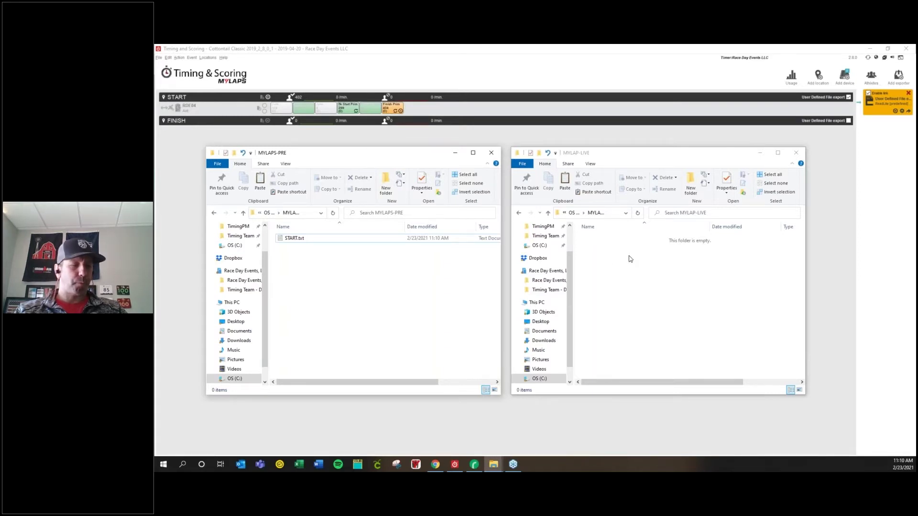
pyautogui.click(313, 239)
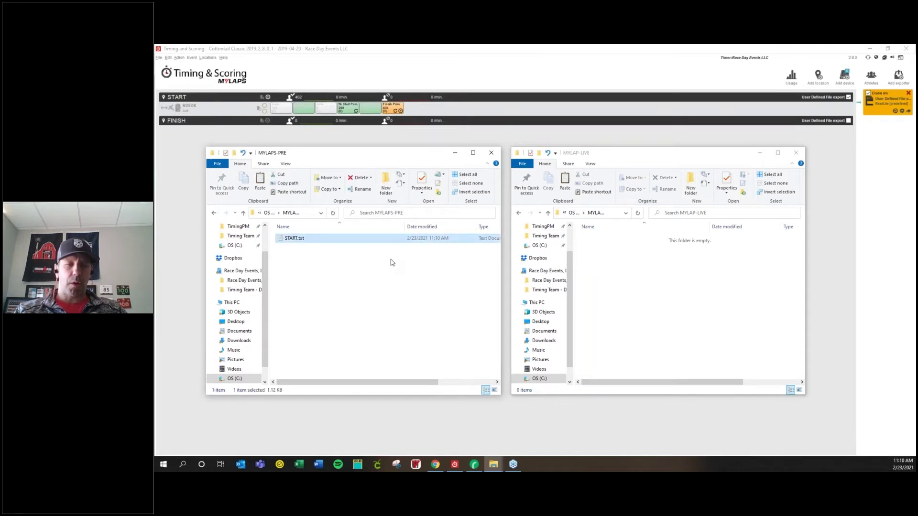
pyautogui.click(611, 264)
pyautogui.hotkey('ctrl', 'v')
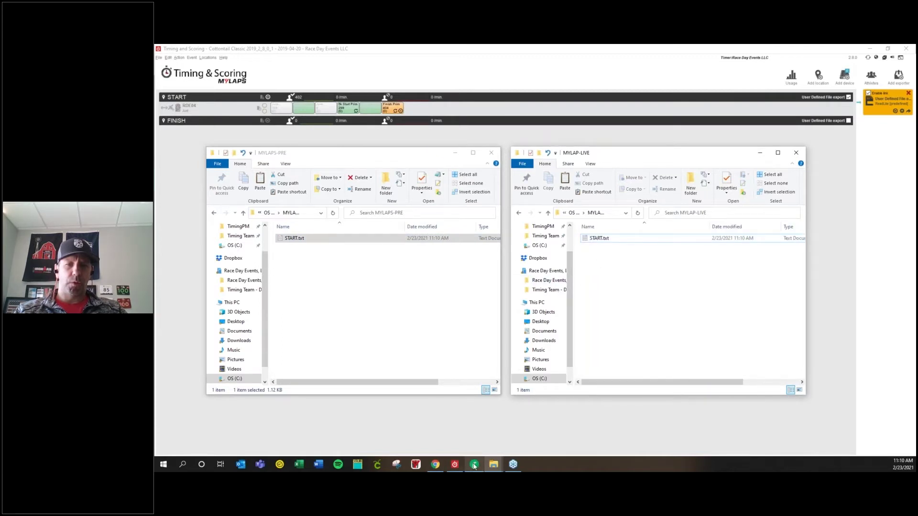
# - Switch to RaceDay Scoring and check the dashboard for the reads at the START location
pyautogui.click(474, 466)
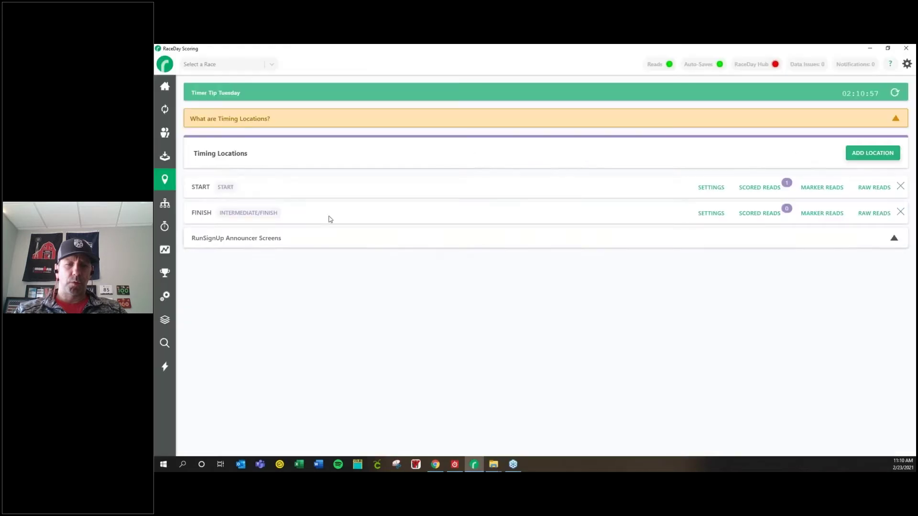
pyautogui.click(165, 88)
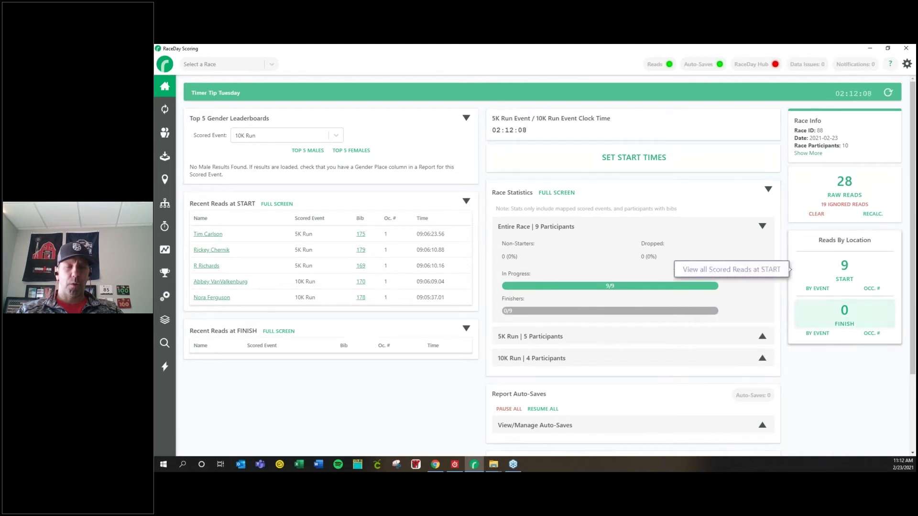
# - Return to MYLAPS Timing & Scoring, minimizing the windows over it, and assign the RDE04 decoder to the FINISH location
pyautogui.click(870, 49)
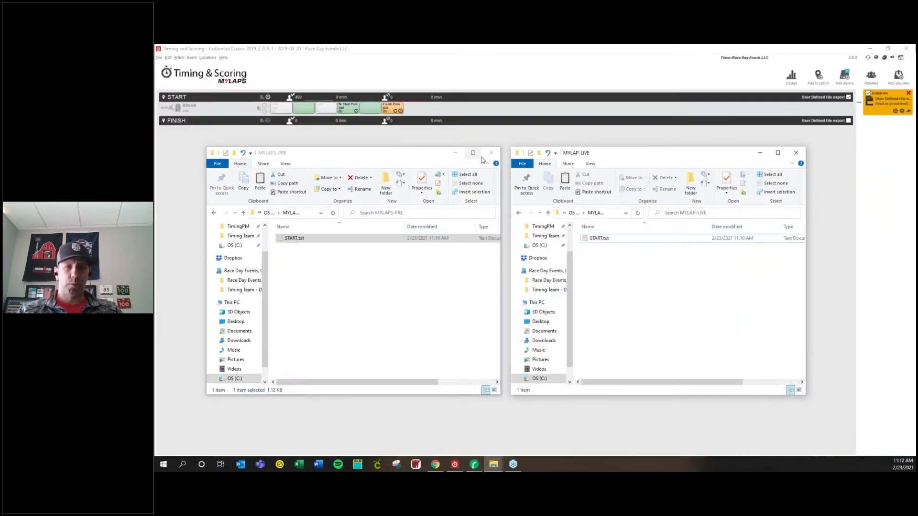
pyautogui.click(455, 153)
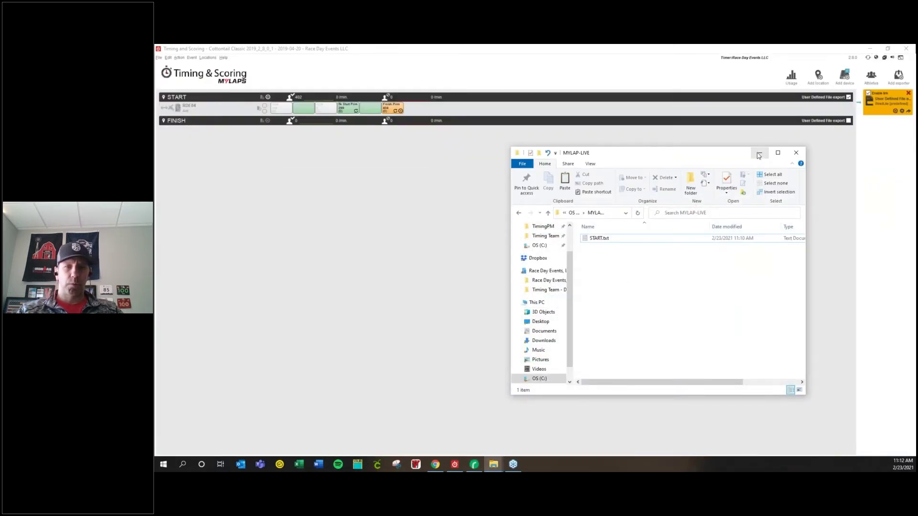
pyautogui.click(759, 154)
pyautogui.click(223, 111)
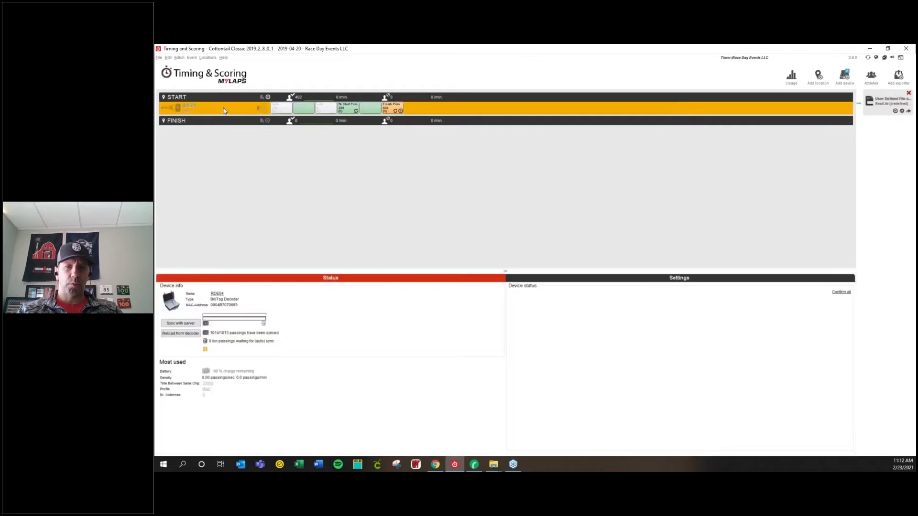
pyautogui.rightClick(224, 111)
pyautogui.moveTo(254, 143)
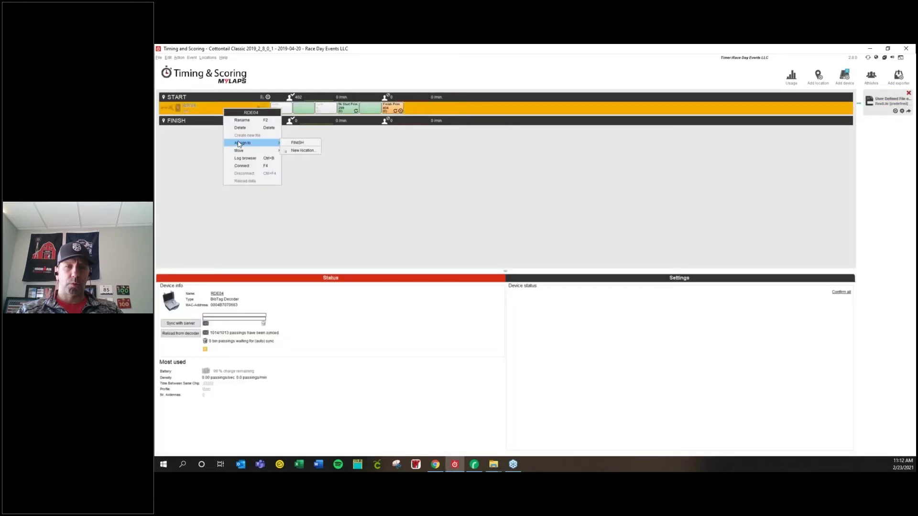
pyautogui.click(294, 145)
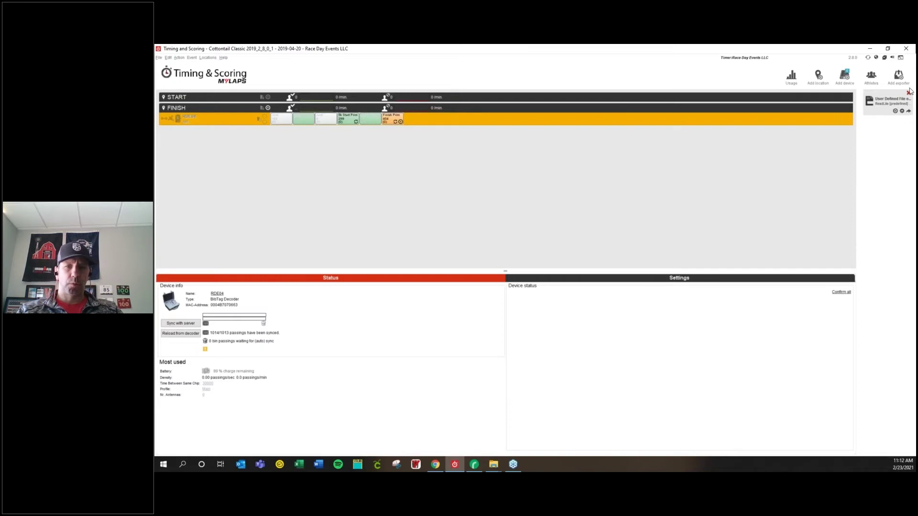
# - Add a TCP/IP exporter, enable it for the FINISH location, and review its host and port settings
pyautogui.click(897, 77)
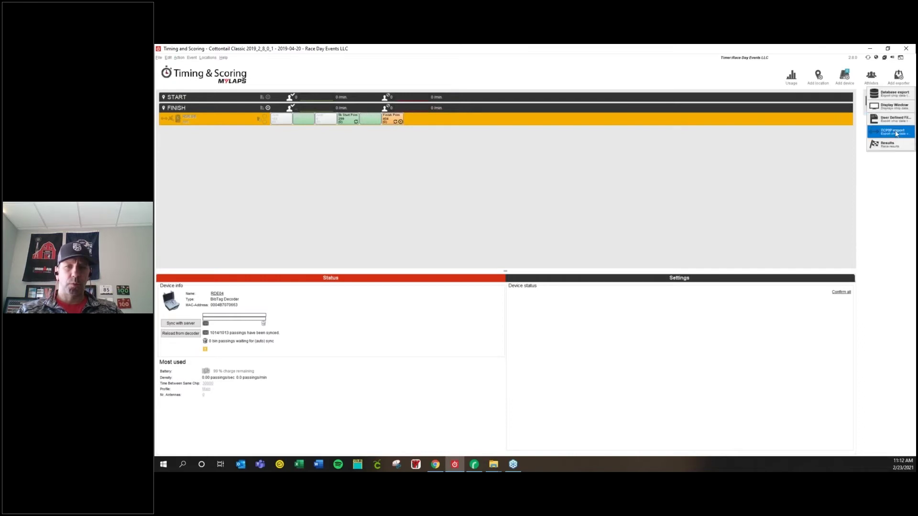
pyautogui.click(894, 133)
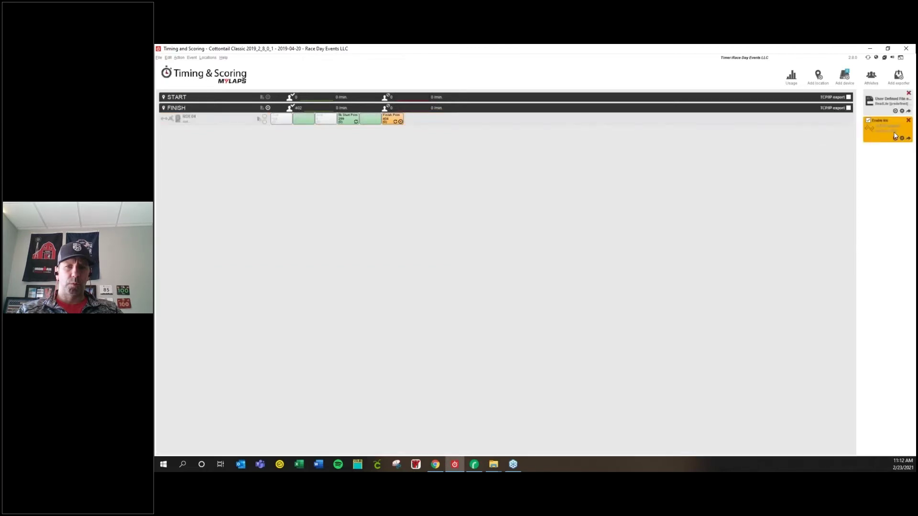
pyautogui.click(849, 108)
pyautogui.click(902, 138)
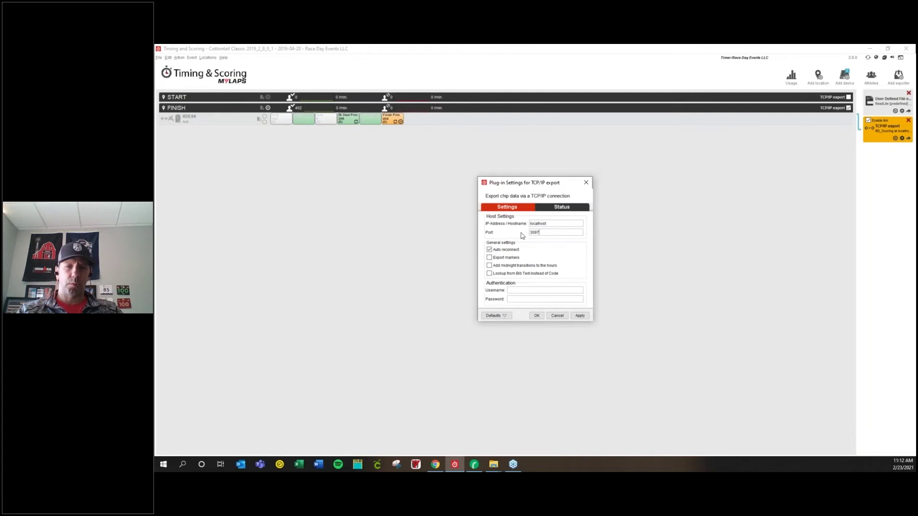
pyautogui.click(587, 184)
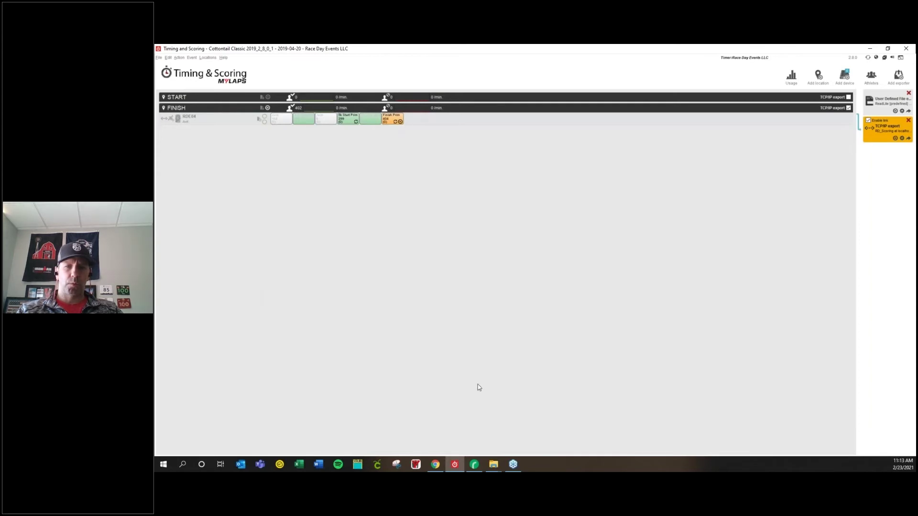
# - Switch to RaceDay Scoring and review the top 5 gender leaderboards for the 5K Run and the 10K Run
pyautogui.click(472, 466)
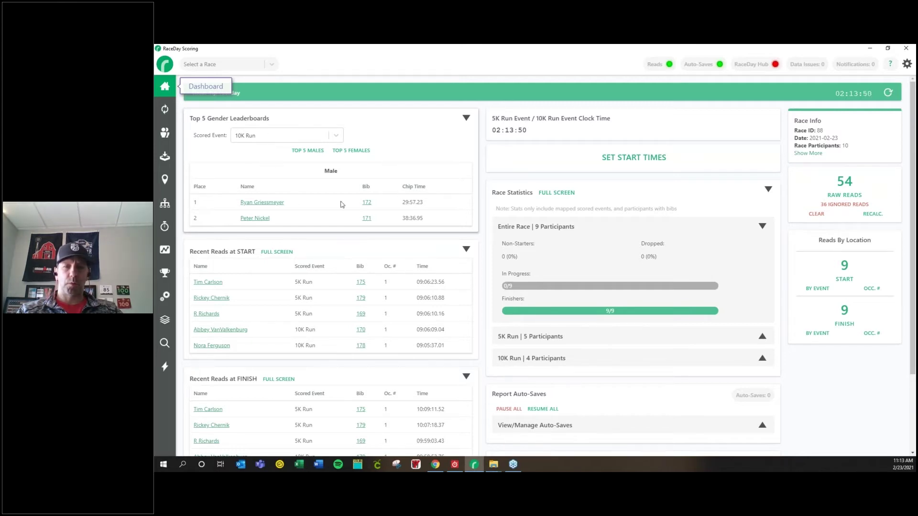
pyautogui.click(330, 139)
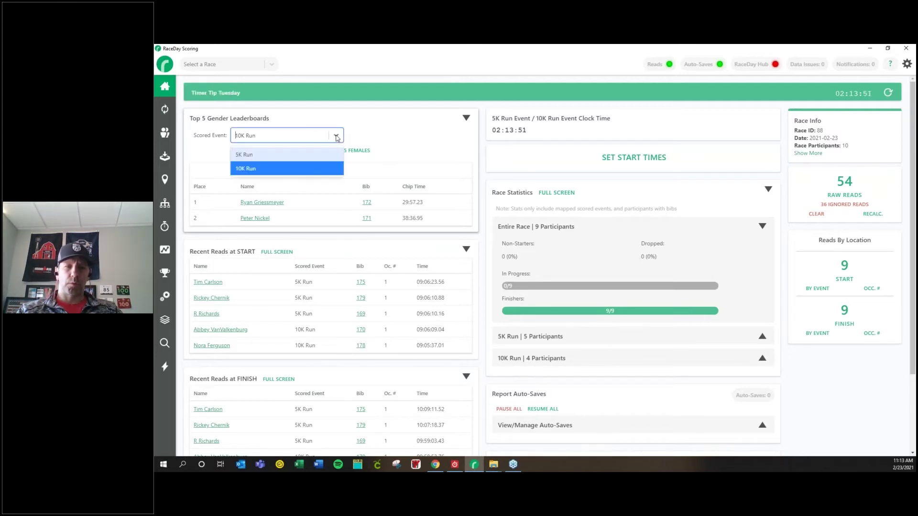
pyautogui.click(262, 156)
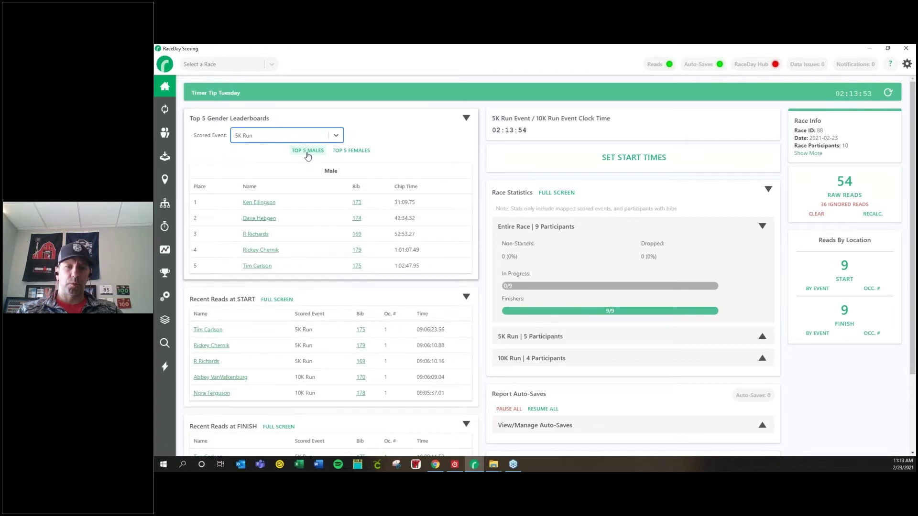
pyautogui.click(351, 150)
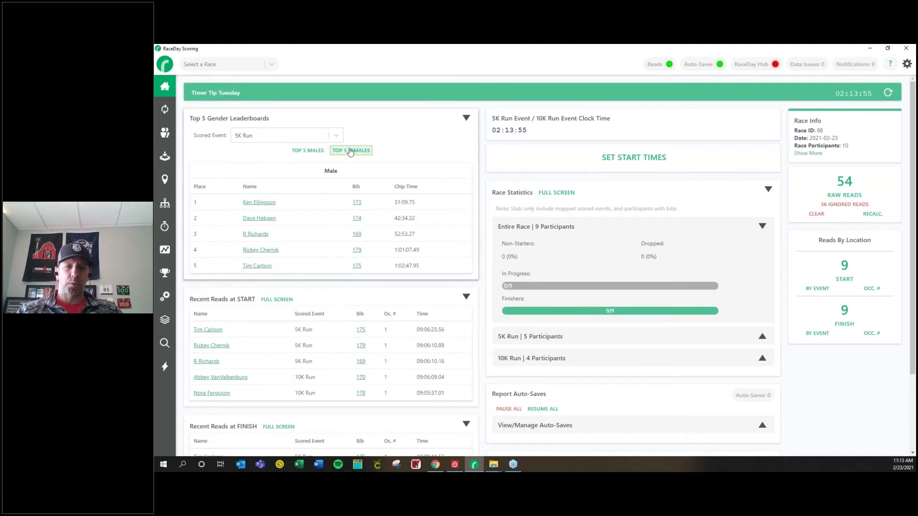
pyautogui.click(299, 152)
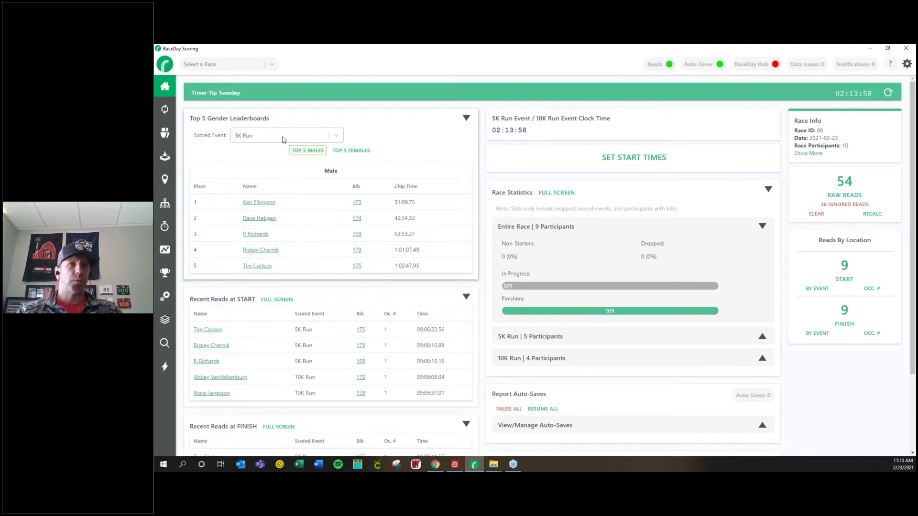
pyautogui.click(282, 137)
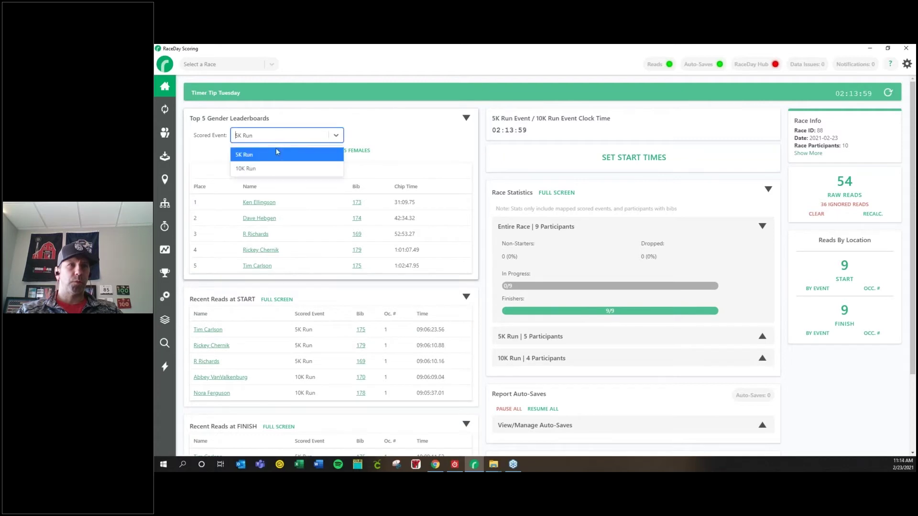
pyautogui.click(251, 171)
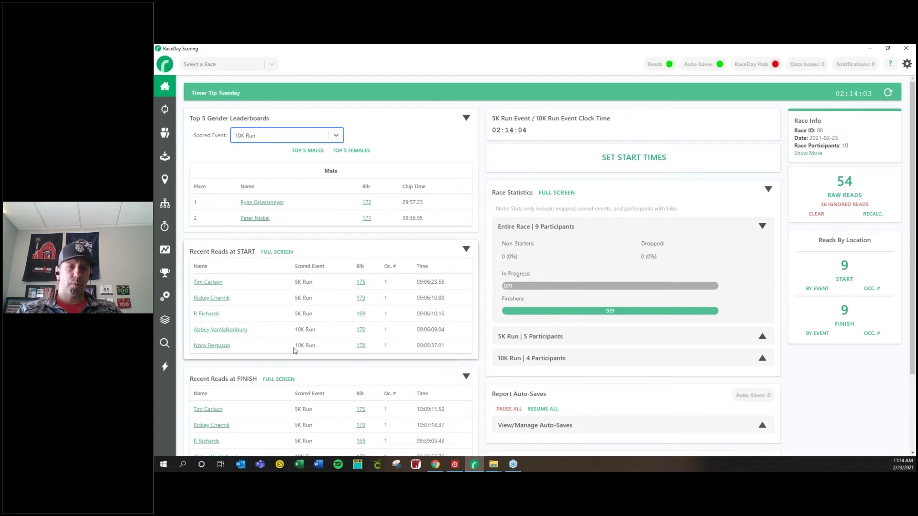
# - View the 10K Run Overall Report and the 5K Run Overall Report, closing each one after reading it
pyautogui.click(164, 320)
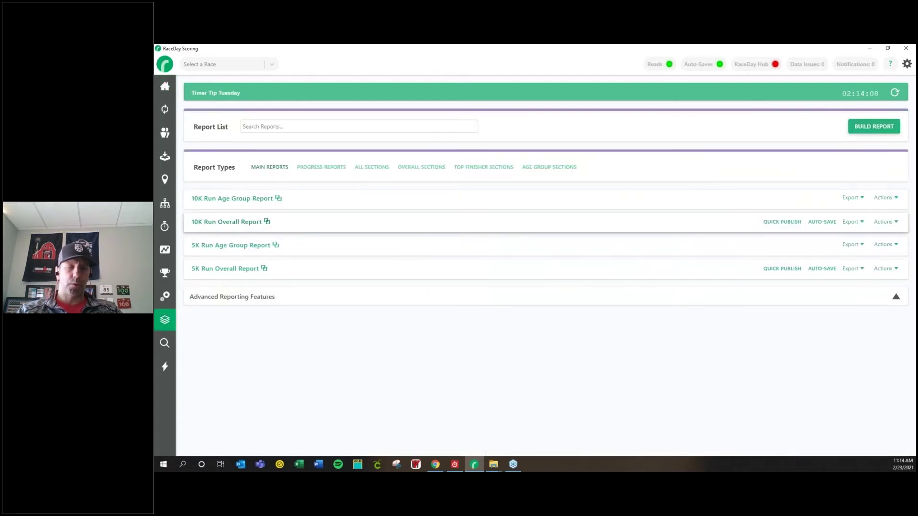
pyautogui.click(241, 222)
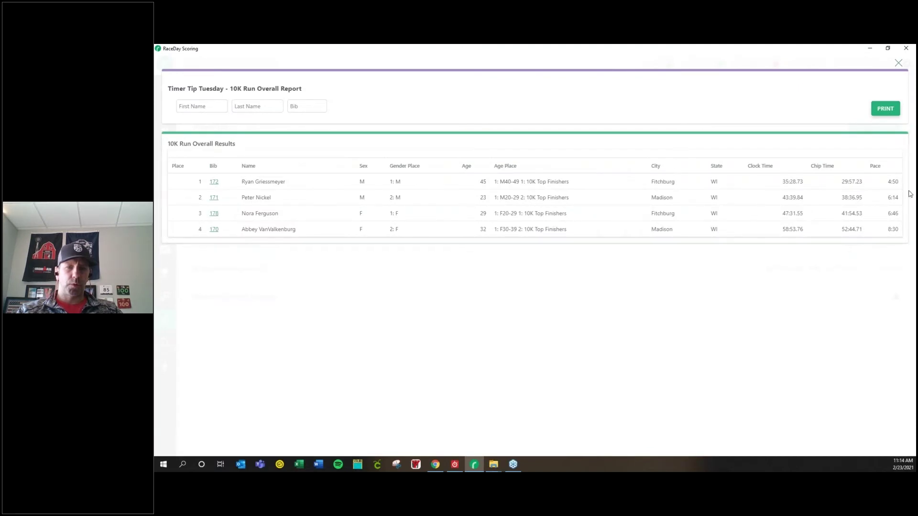
pyautogui.click(898, 63)
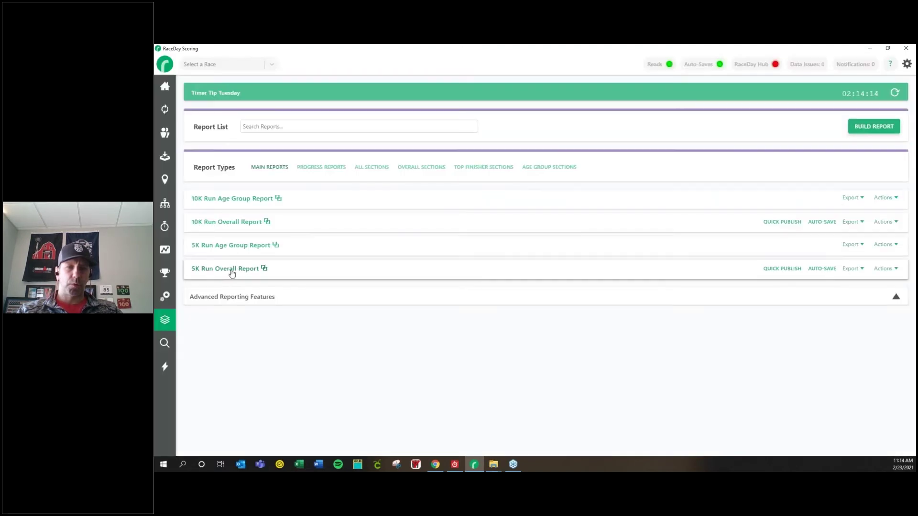
pyautogui.click(232, 270)
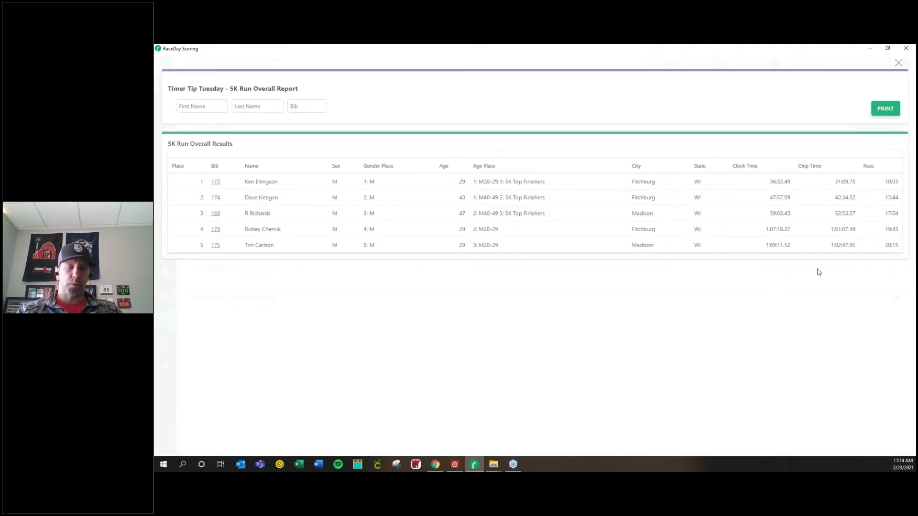
pyautogui.click(898, 63)
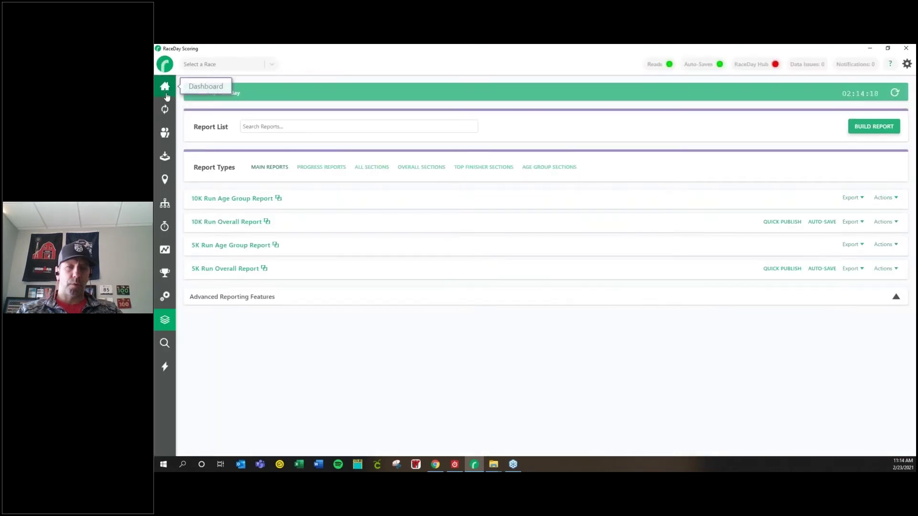
# - From the dashboard, examine the ignored reads with an unknown bib or chip, narrow them to bib 190, and close the list
pyautogui.click(165, 86)
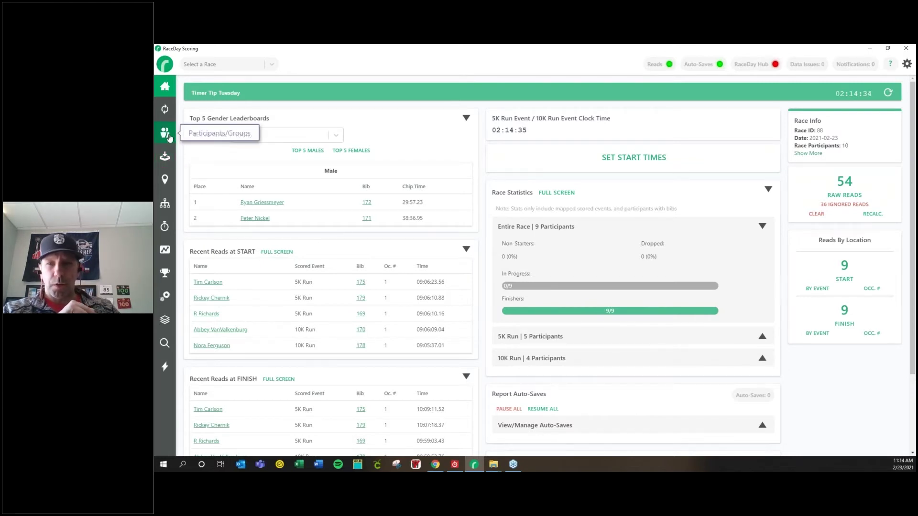
pyautogui.click(845, 204)
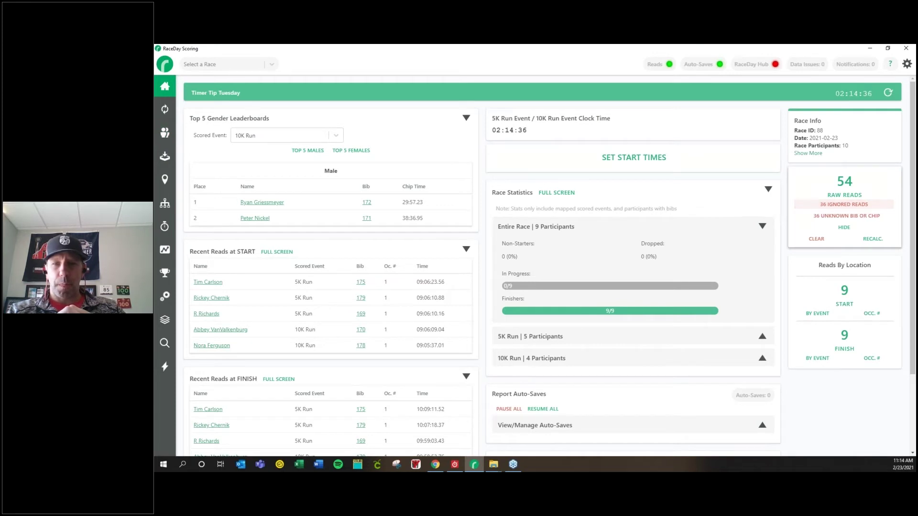
pyautogui.click(850, 216)
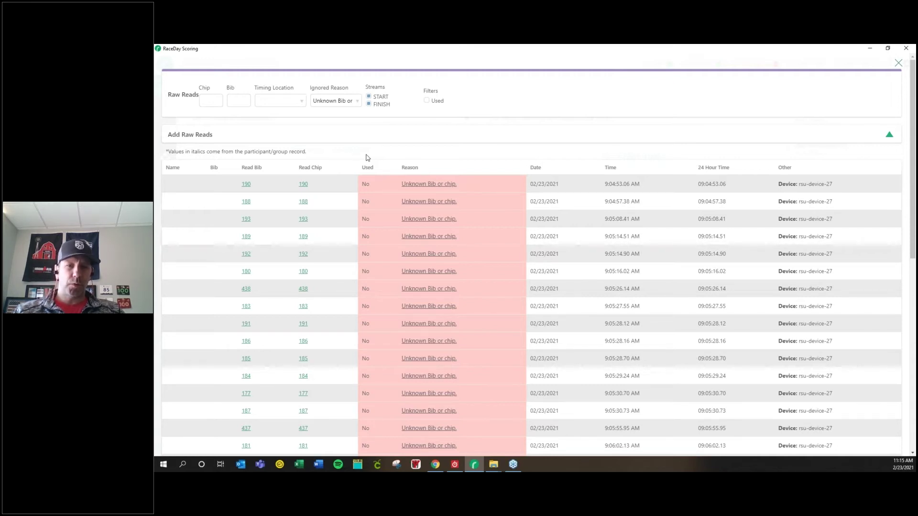
pyautogui.click(247, 185)
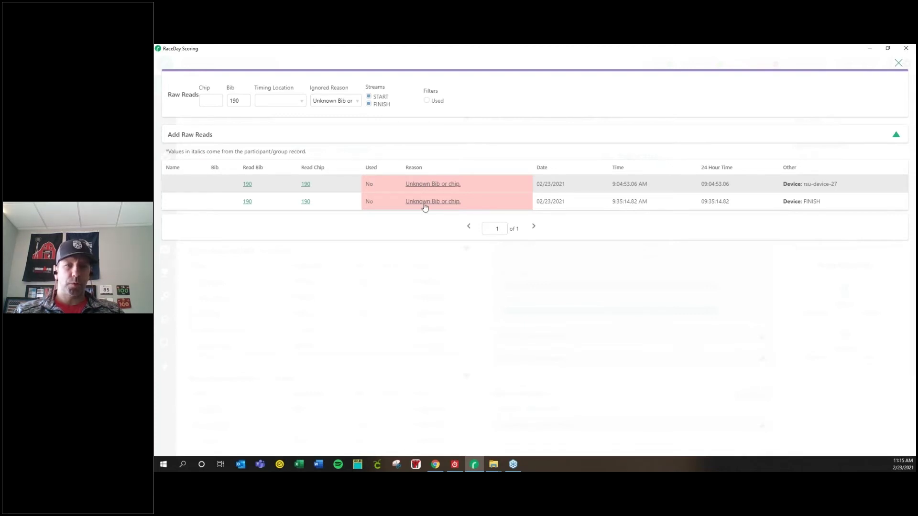
pyautogui.click(899, 62)
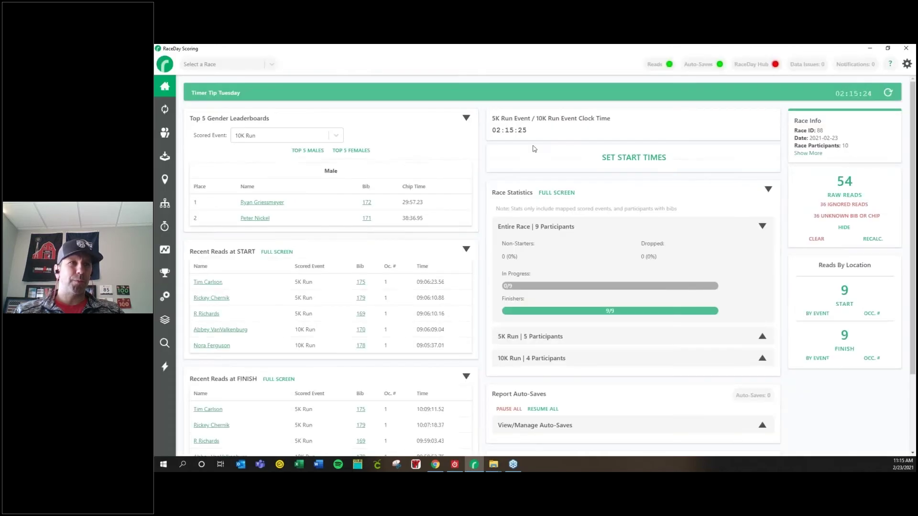
# - Assign bib 190 to the 10K Run participant who has no bib number and save the participant record
pyautogui.click(165, 134)
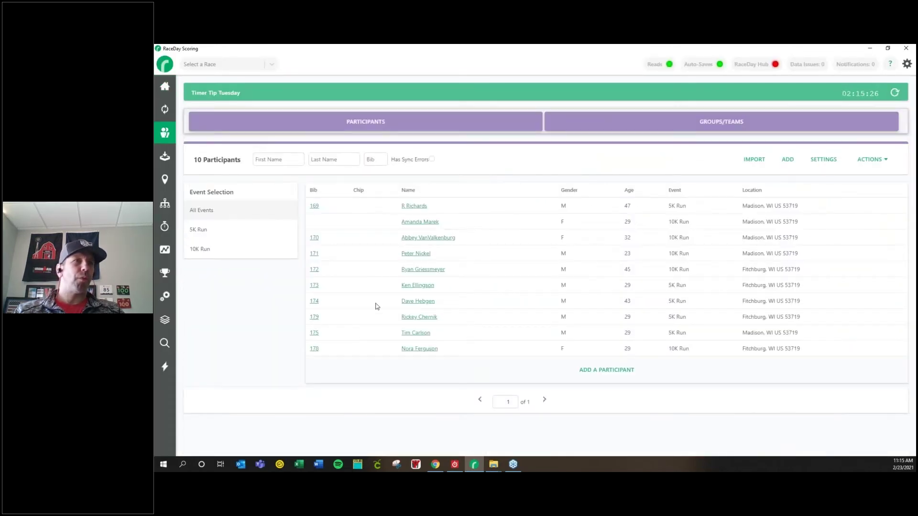
pyautogui.click(430, 222)
pyautogui.click(296, 199)
pyautogui.write('190')
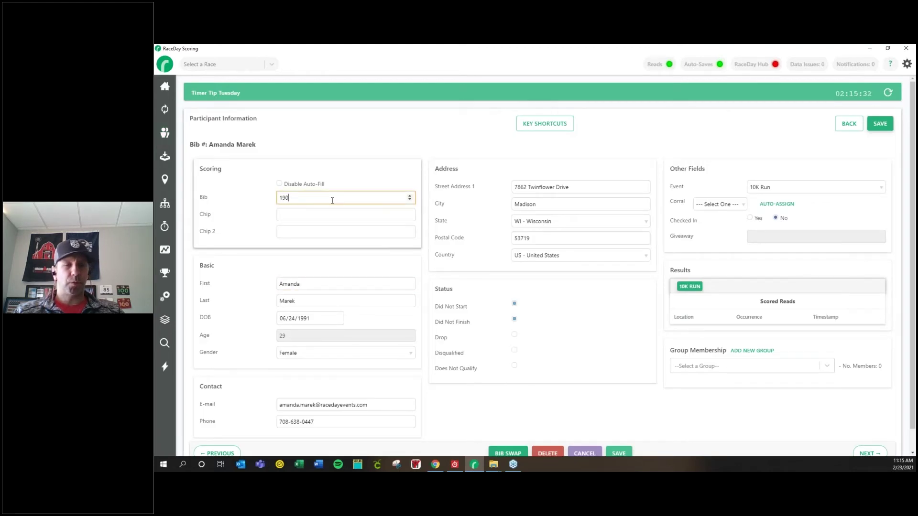
pyautogui.scroll(-1, 614, 387)
pyautogui.click(620, 433)
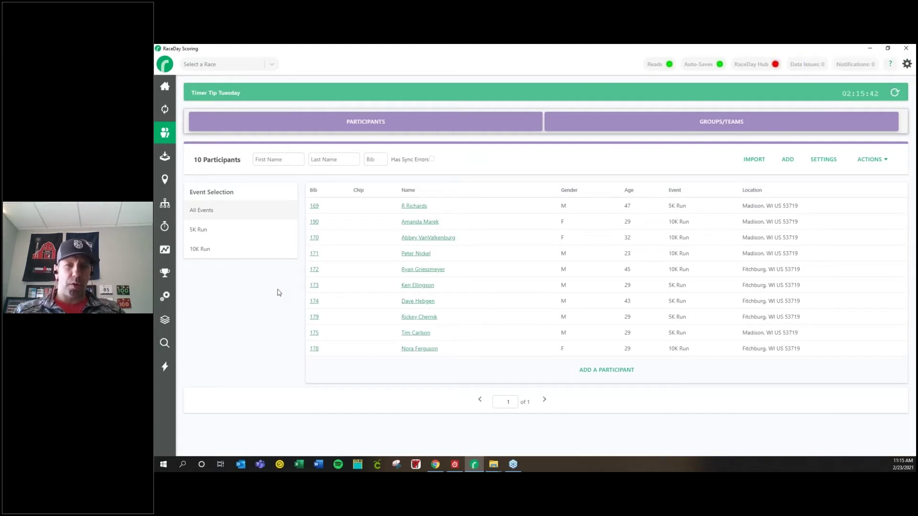
# - Check the raw reads for bib 190 and that participant's results, and return to the dashboard
pyautogui.click(314, 222)
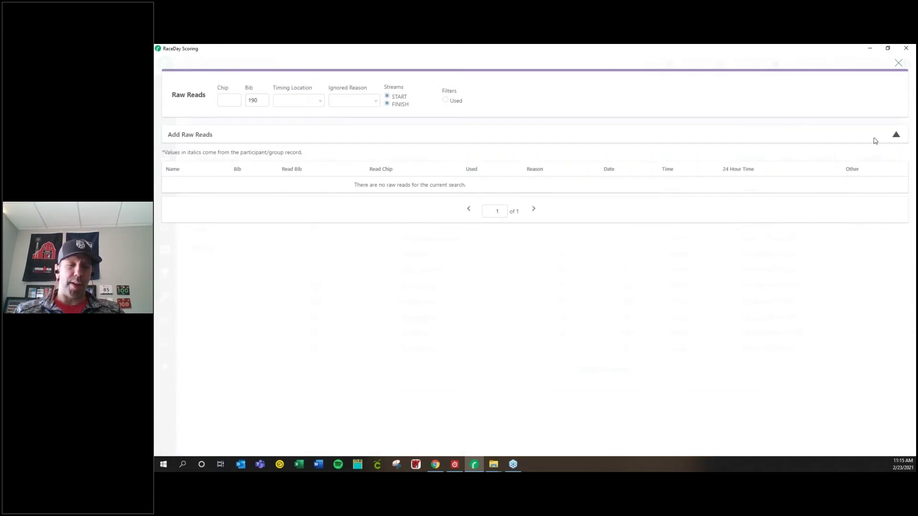
pyautogui.click(898, 65)
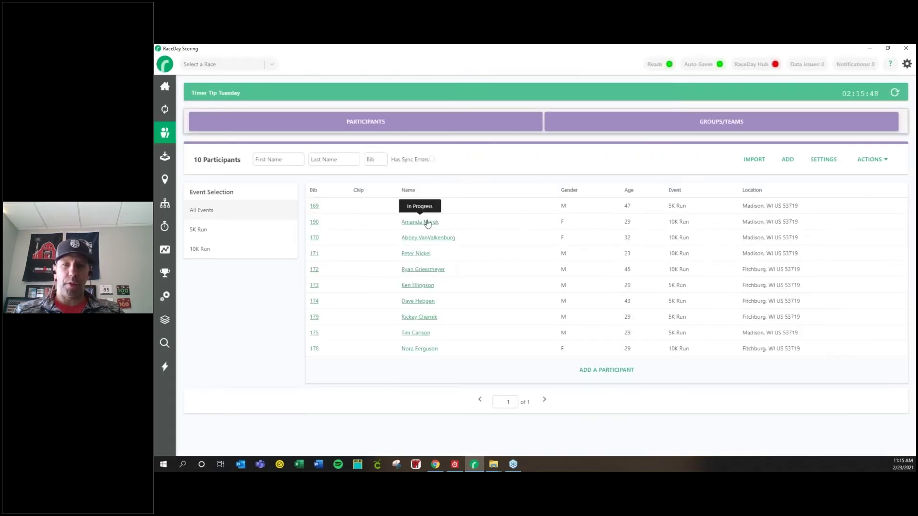
pyautogui.click(428, 223)
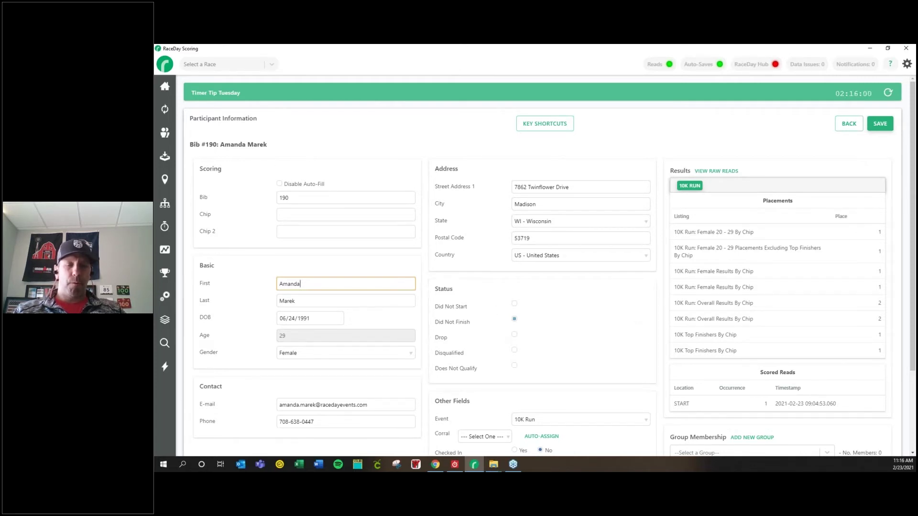
pyautogui.click(164, 89)
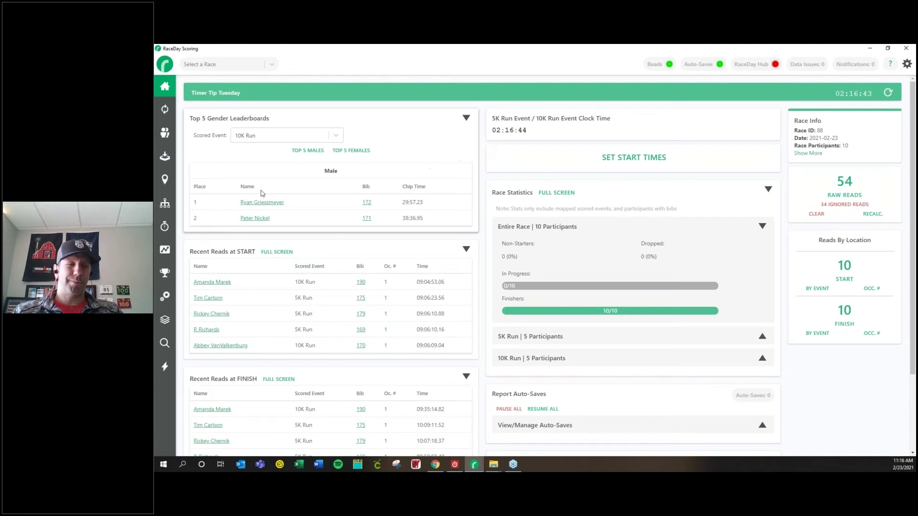
# - Review the chip system choices in the global stream settings and save the settings with MyLaps as the default
pyautogui.click(166, 159)
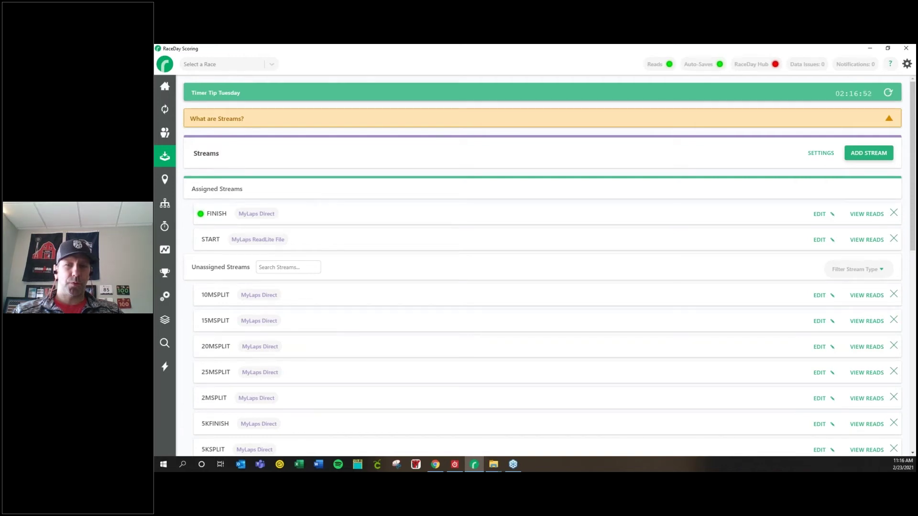
pyautogui.click(822, 154)
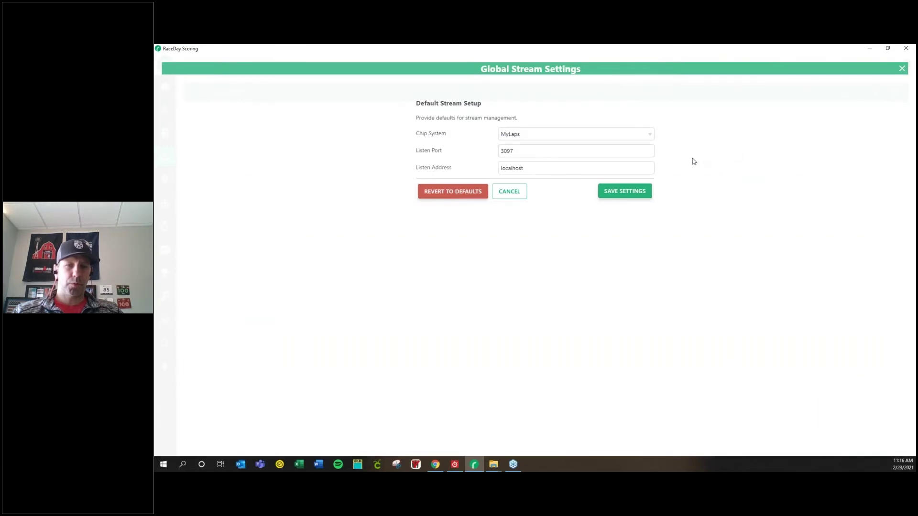
pyautogui.click(650, 135)
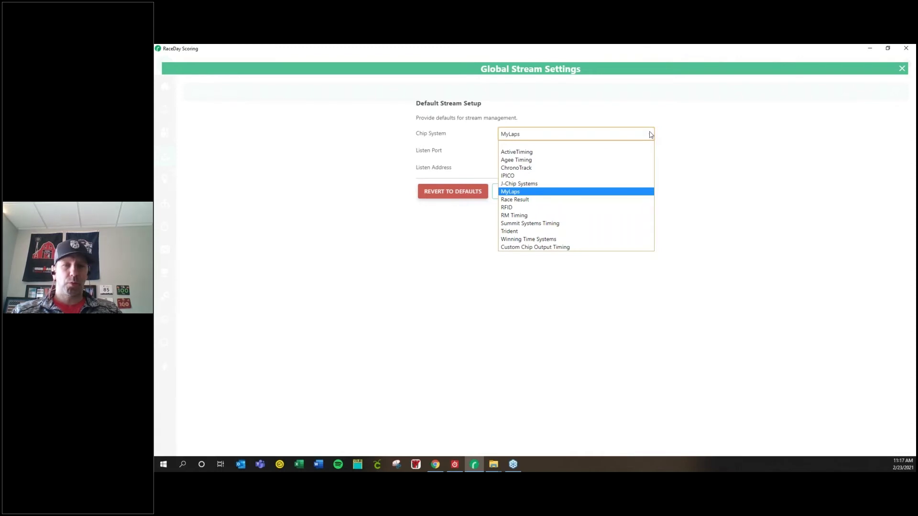
pyautogui.click(678, 135)
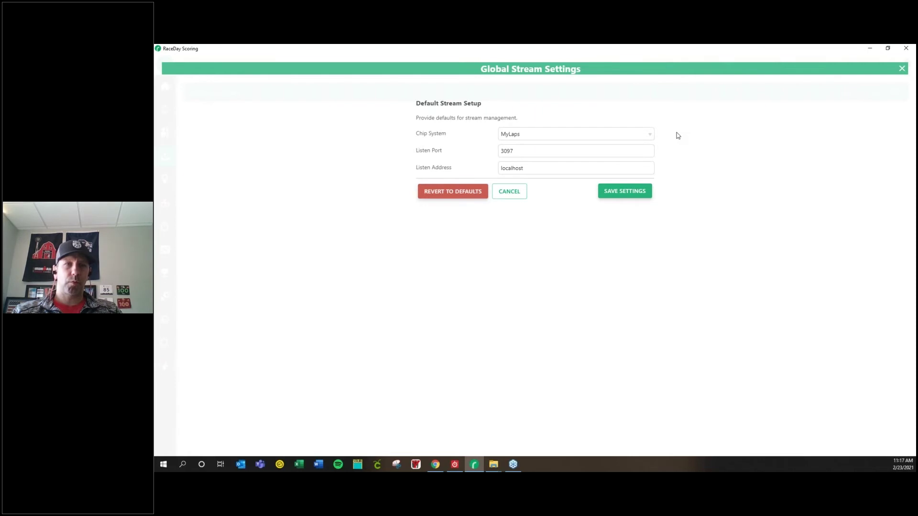
pyautogui.click(628, 196)
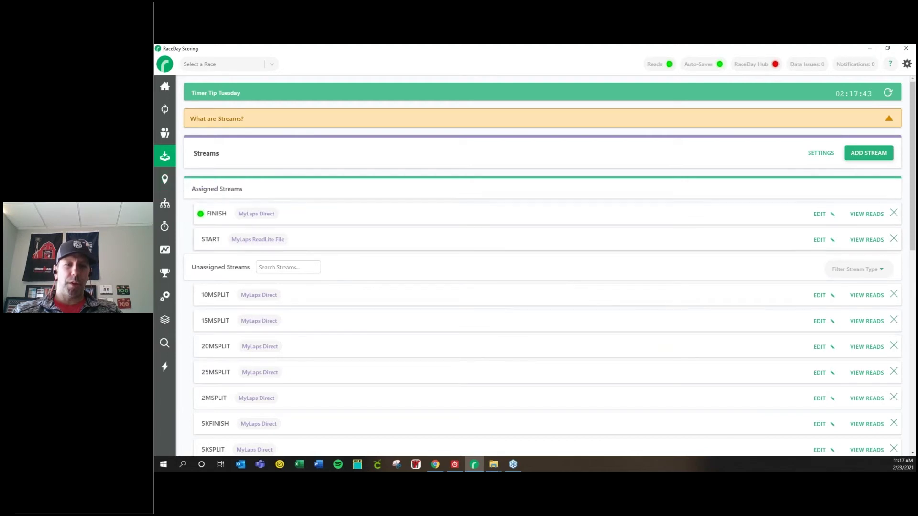
# - Edit the START stream, clearing its stream type and setting it to File (Custom or Chip System Type)
pyautogui.click(819, 245)
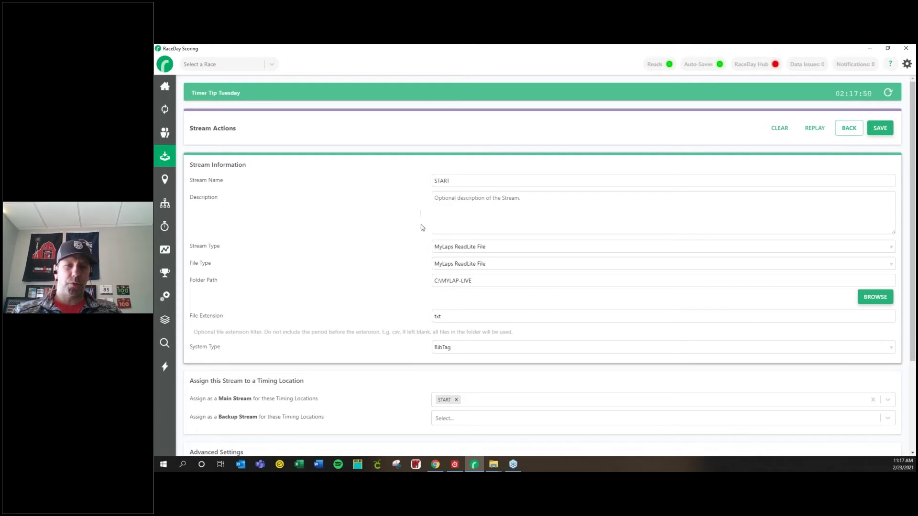
pyautogui.click(491, 247)
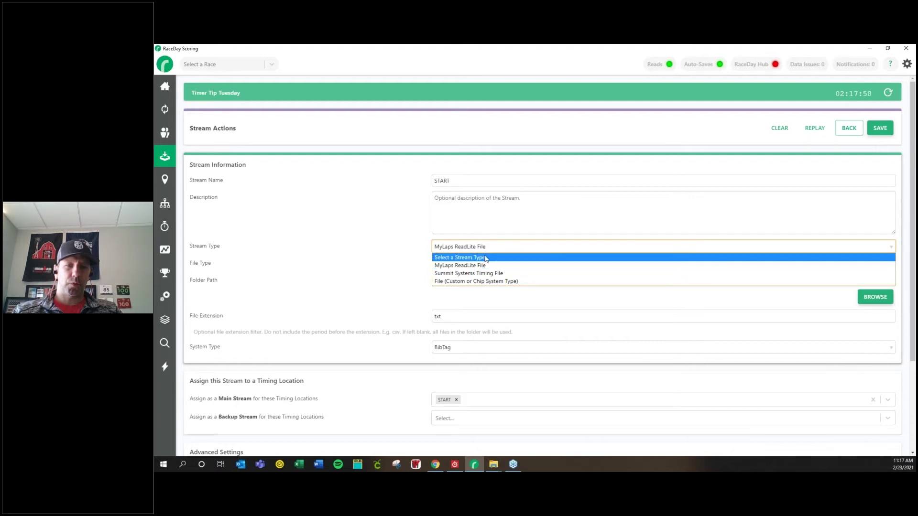
pyautogui.click(487, 257)
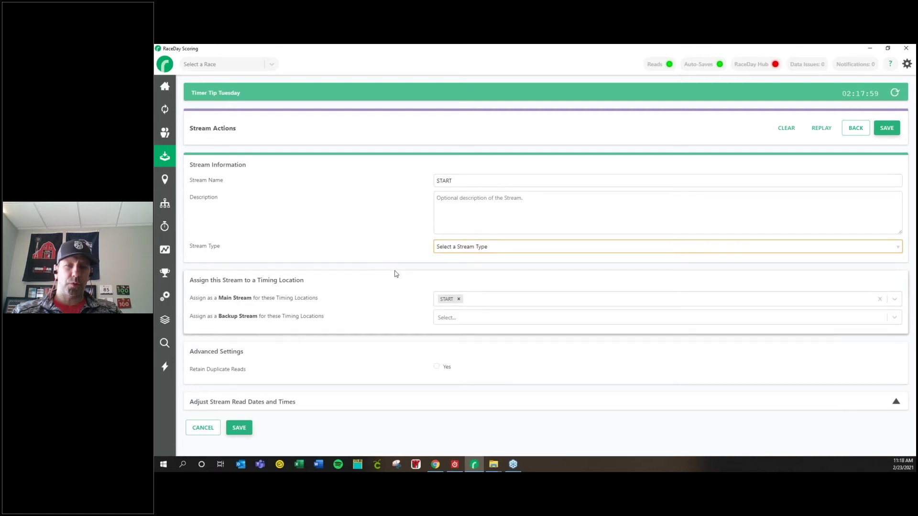
pyautogui.click(446, 250)
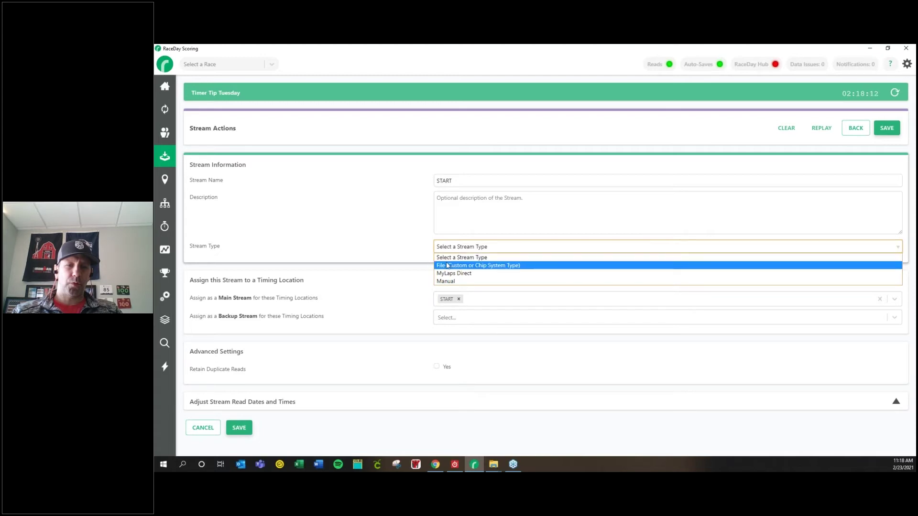
pyautogui.click(447, 265)
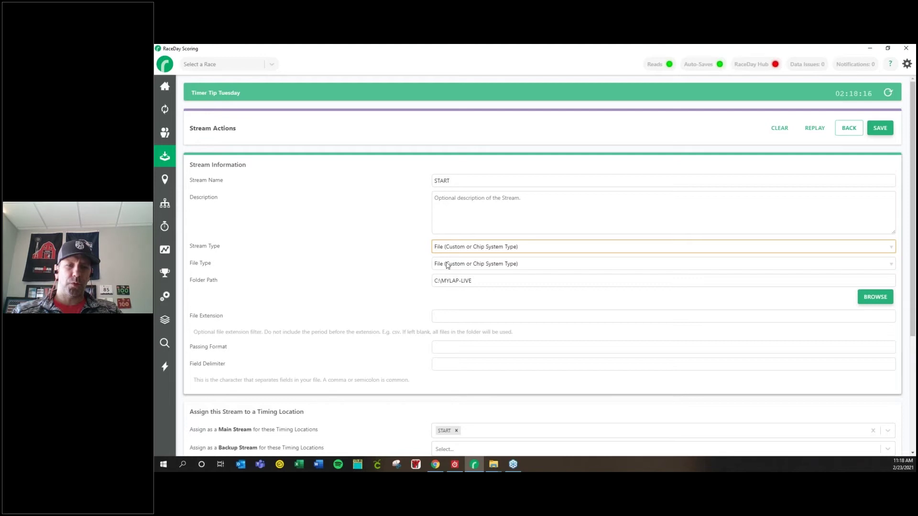
# - Set the START stream's file type to MyLaps ReadLite File, choose its system type, and save the stream
pyautogui.click(447, 265)
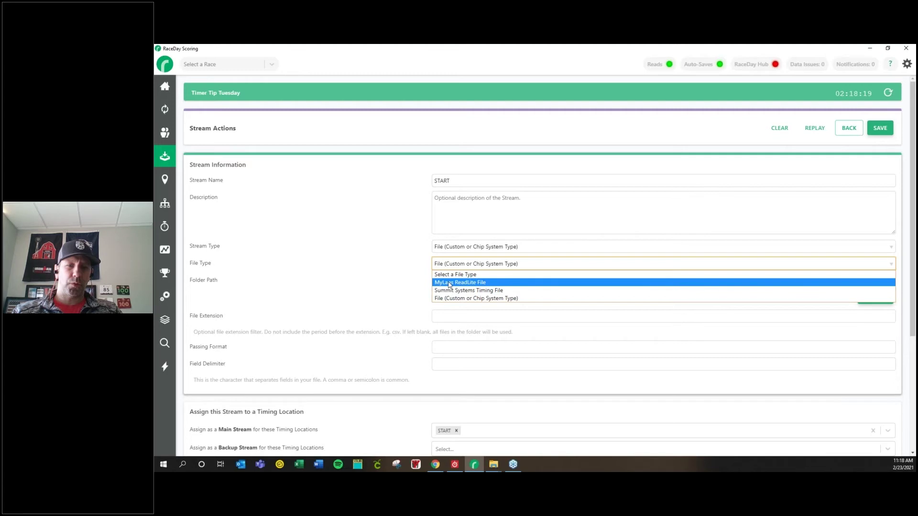
pyautogui.click(449, 283)
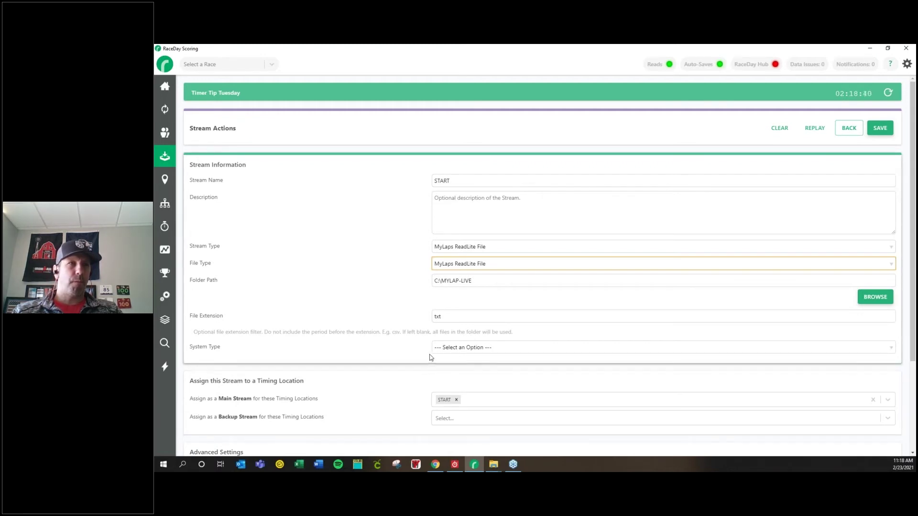
pyautogui.click(451, 349)
pyautogui.click(452, 372)
pyautogui.scroll(-3, 348, 381)
pyautogui.click(239, 439)
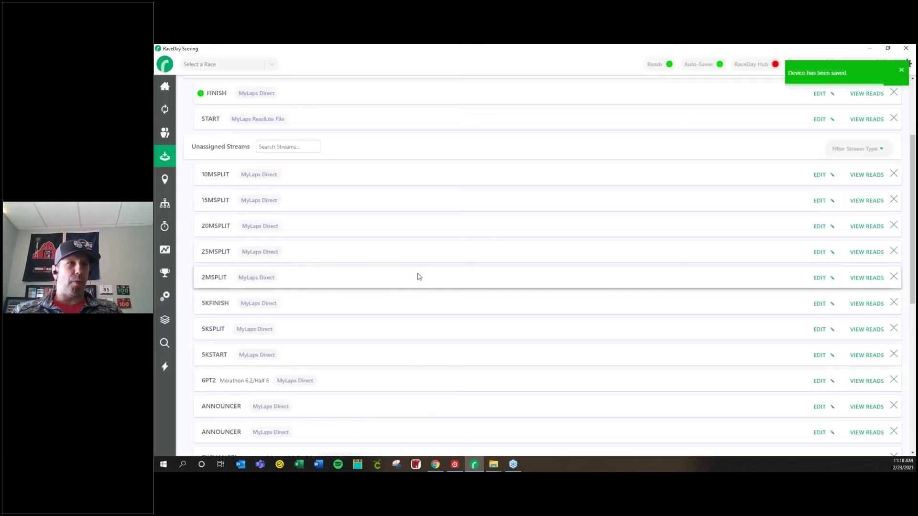
pyautogui.scroll(3, 418, 277)
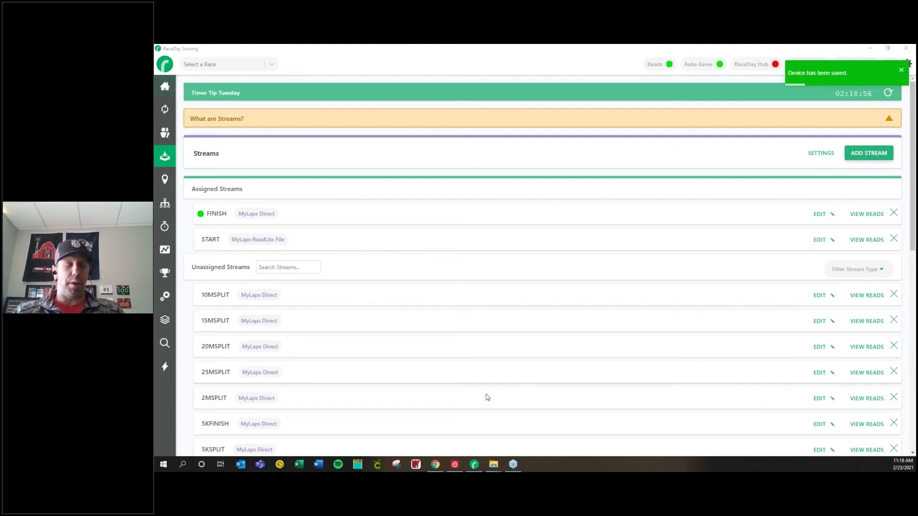
pyautogui.moveTo(455, 470)
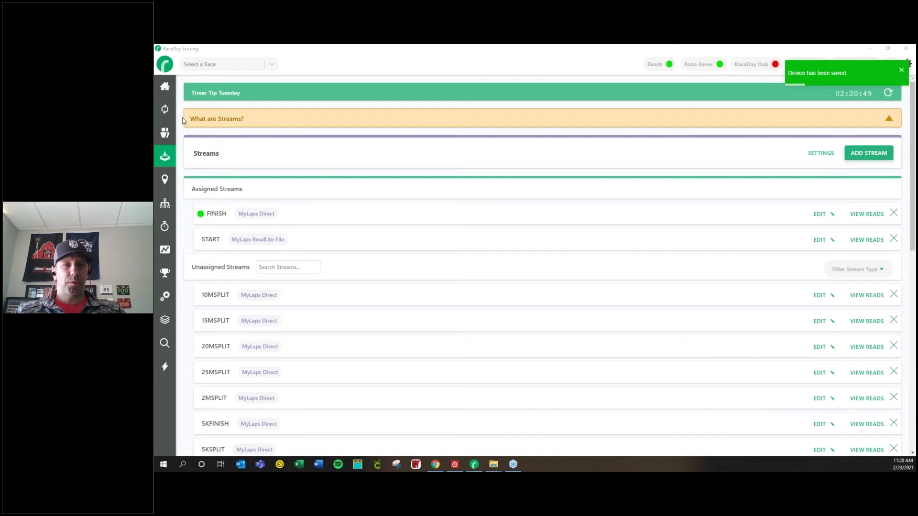
# - Open the participants' Chip Auto-Assignment setup and enable the No Header Record option for the import file
pyautogui.click(164, 132)
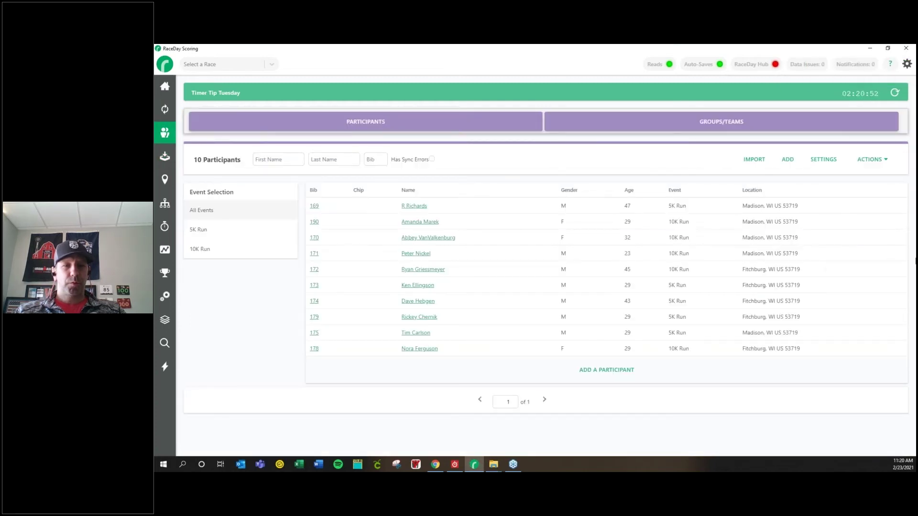
pyautogui.click(877, 161)
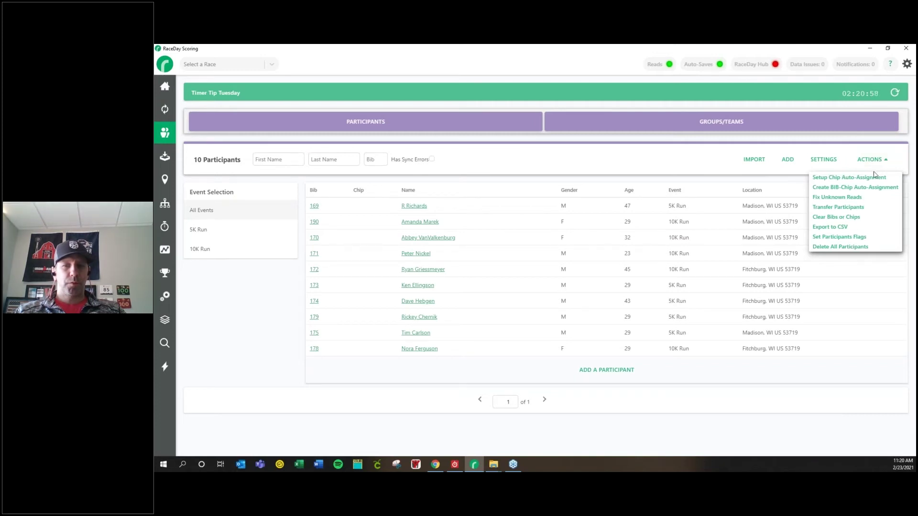
pyautogui.click(871, 178)
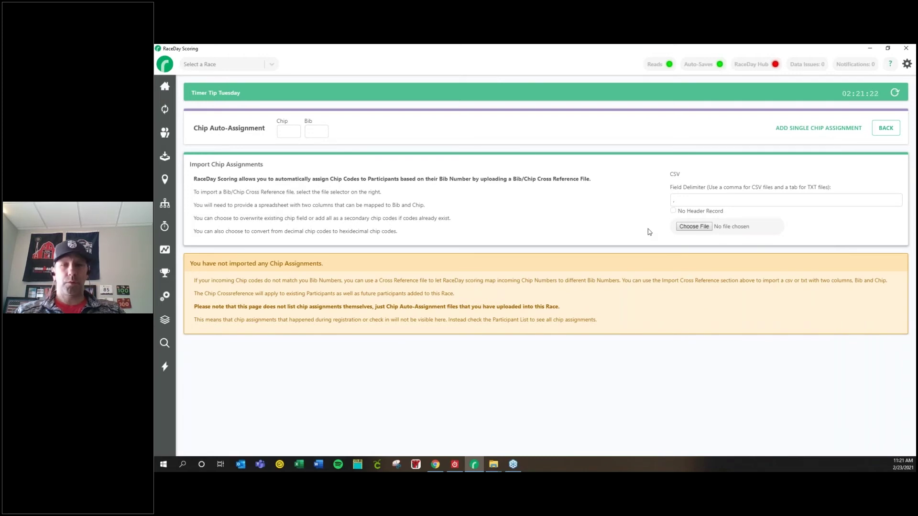
pyautogui.click(673, 211)
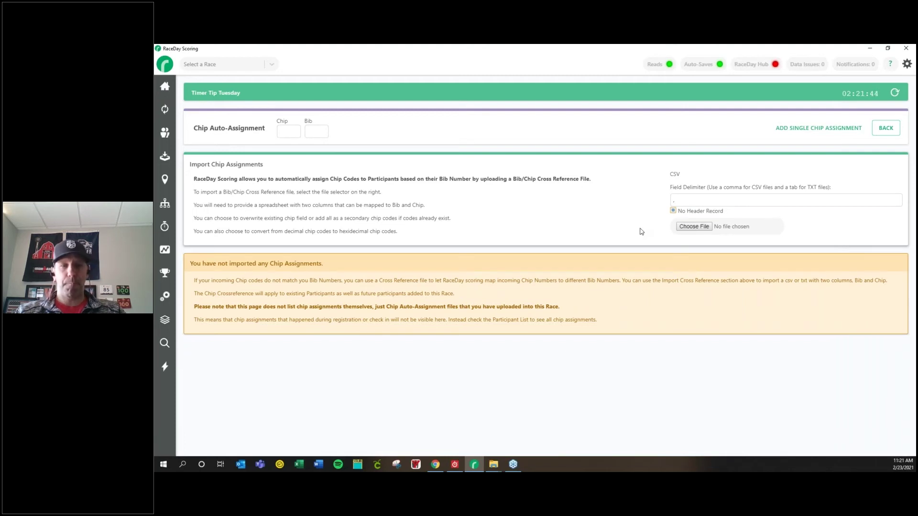
# - Review the scoring time, start time and timing location settings of the 5K Run and 10K Run scored events, and return to the dashboard
pyautogui.click(168, 88)
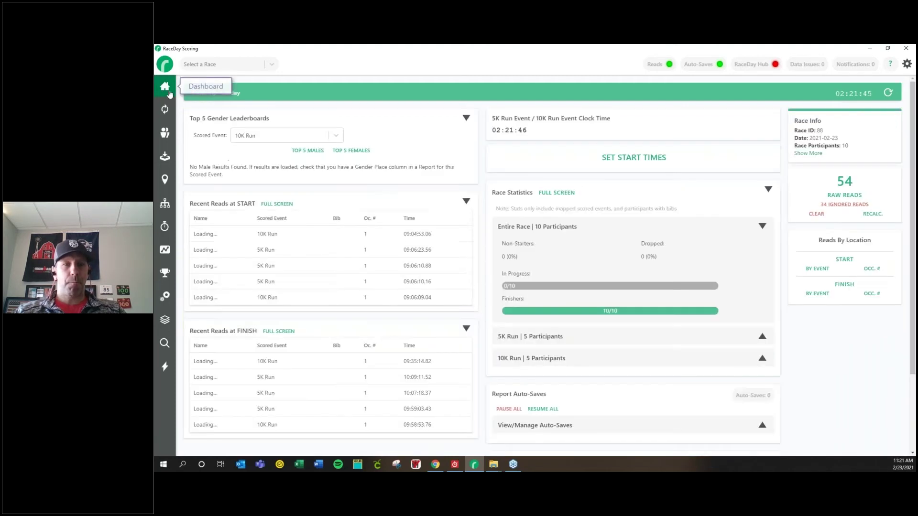
pyautogui.click(166, 205)
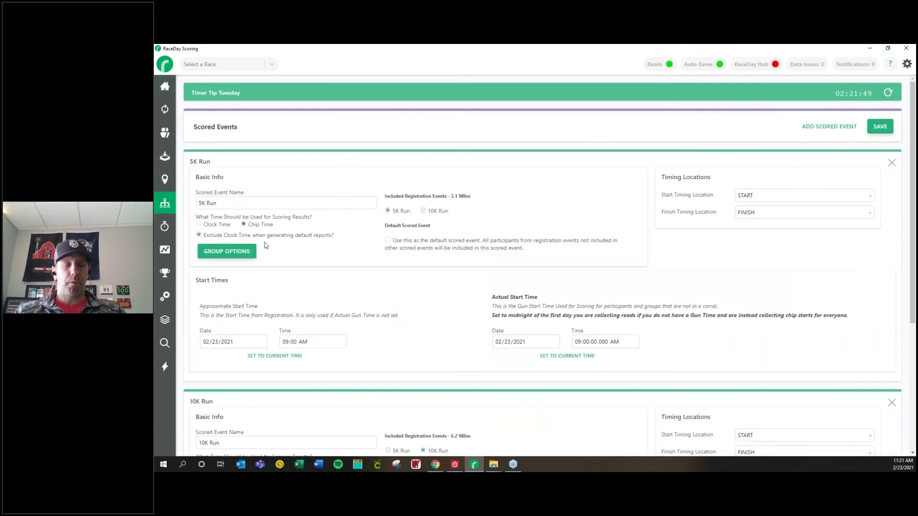
pyautogui.scroll(-1, 462, 320)
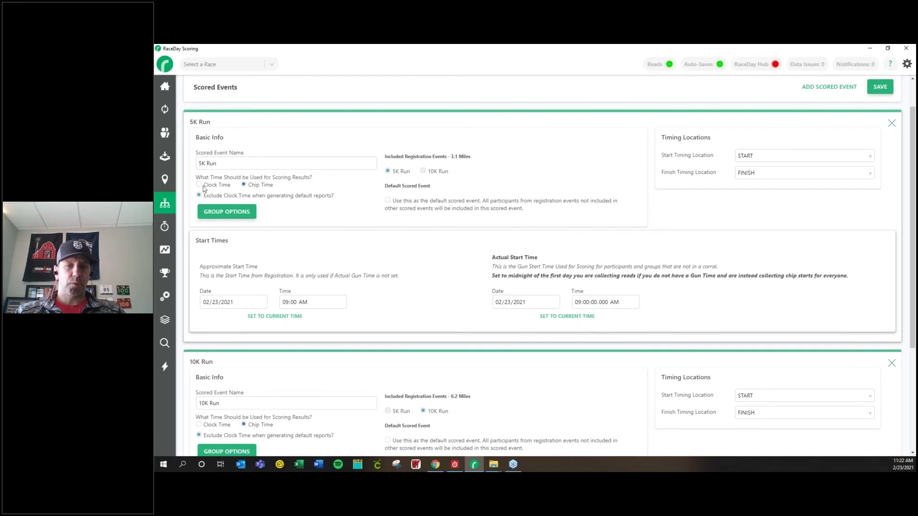
pyautogui.click(165, 87)
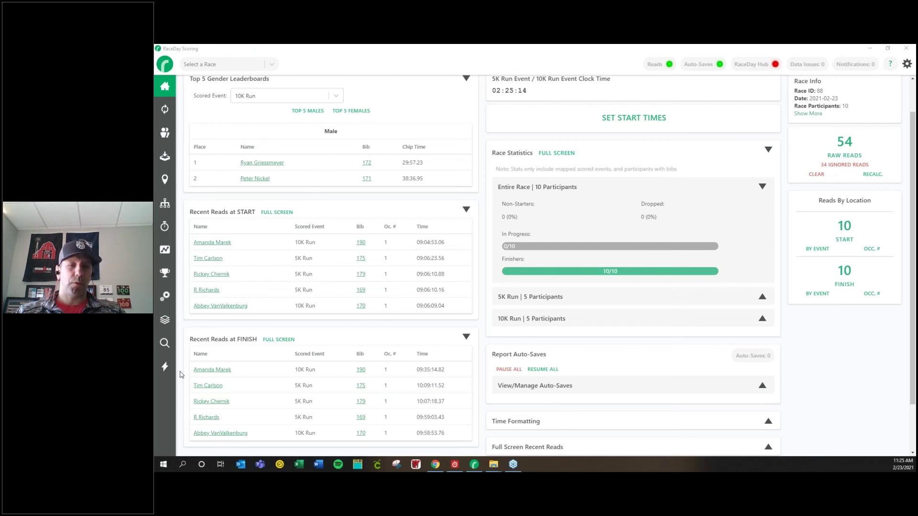
# - Change the START location's GUNTIME marker mapping for the 10K Run to occurrence 2, save it, and return to the dashboard
pyautogui.moveTo(456, 468)
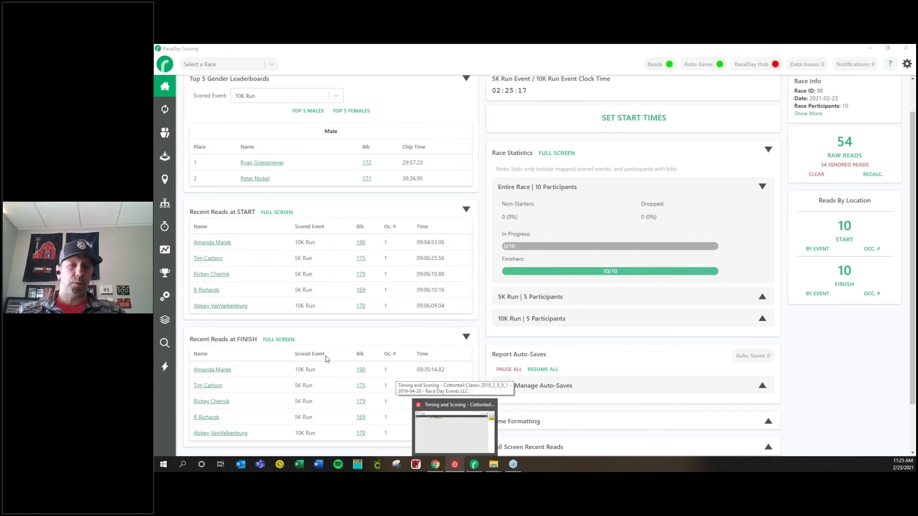
pyautogui.click(165, 180)
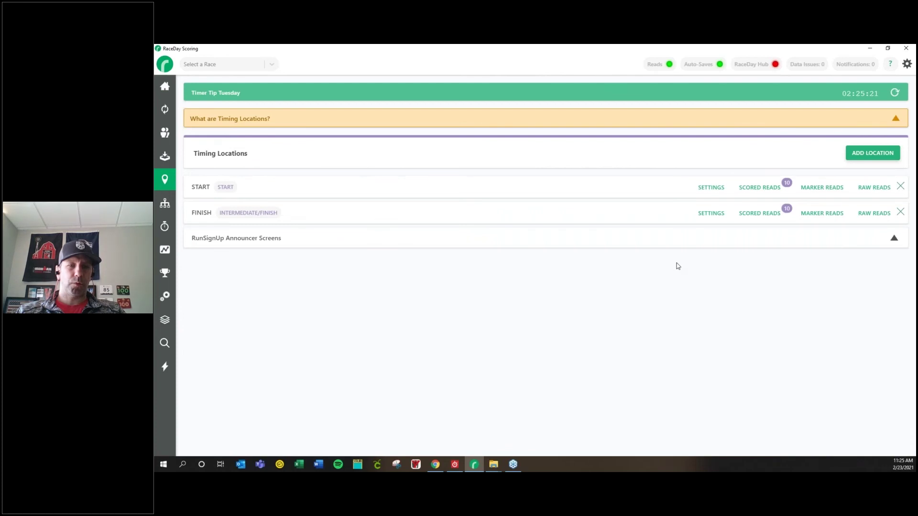
pyautogui.click(825, 190)
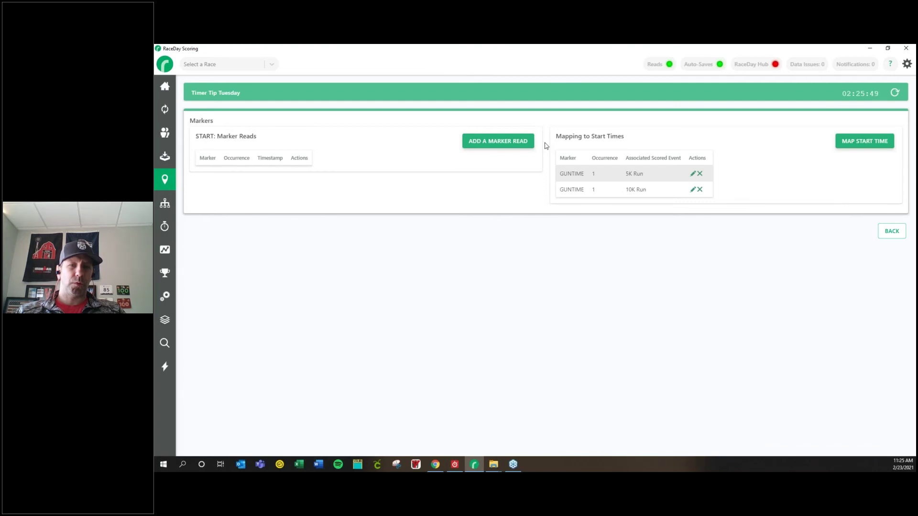
pyautogui.click(692, 190)
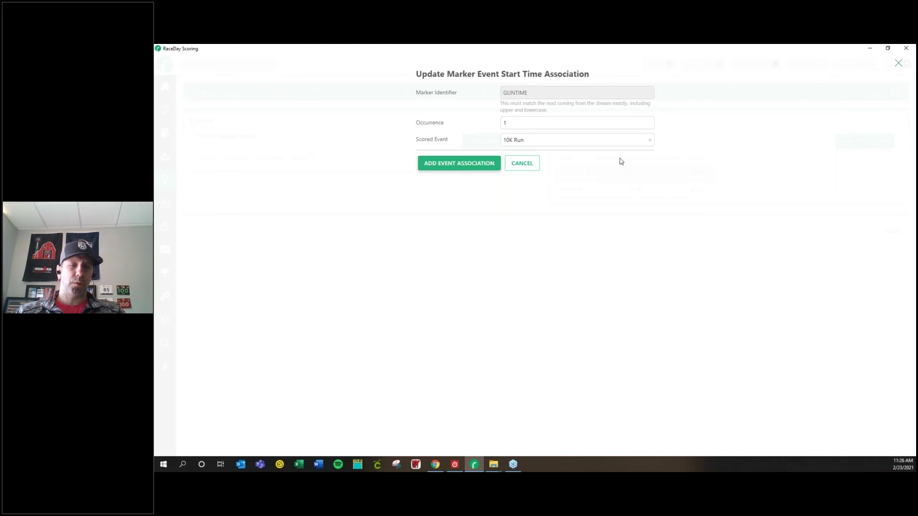
pyautogui.click(648, 120)
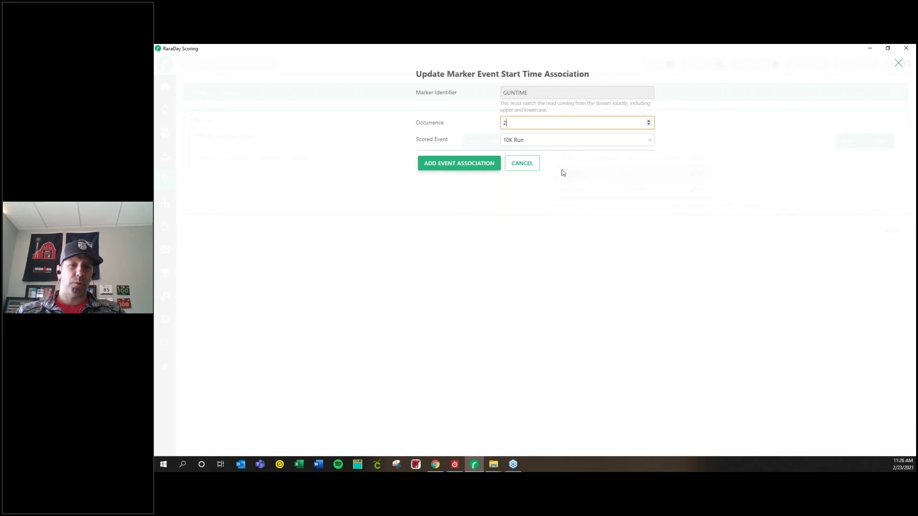
pyautogui.click(458, 167)
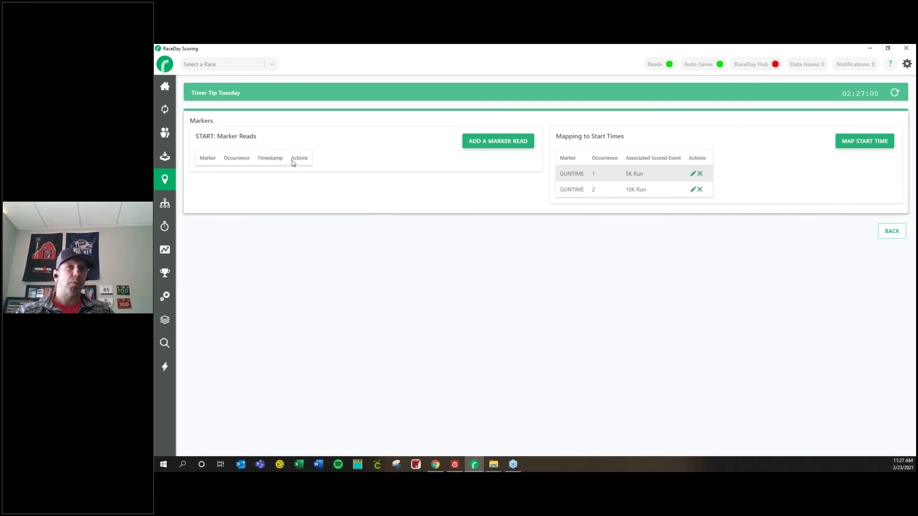
pyautogui.click(165, 87)
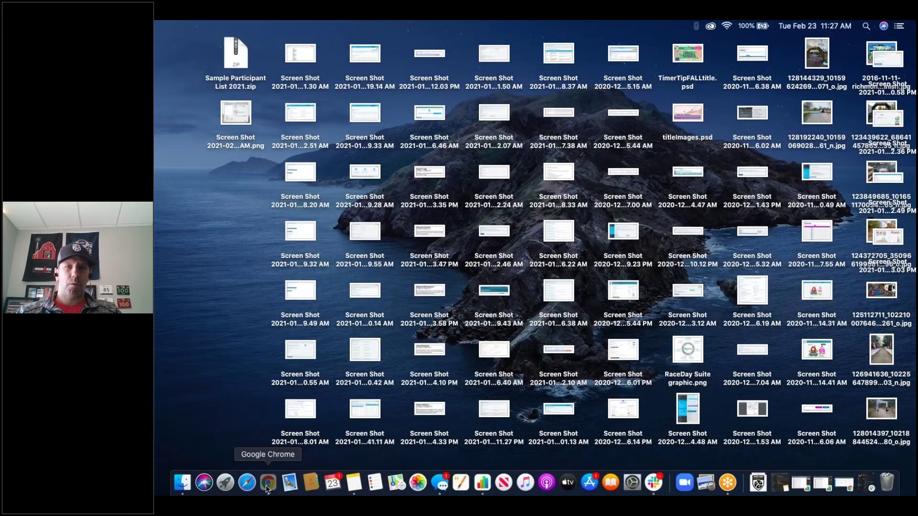
# - Switch to Google Chrome and show the Upcoming Webinars slide of the full-screen presentation
pyautogui.click(268, 483)
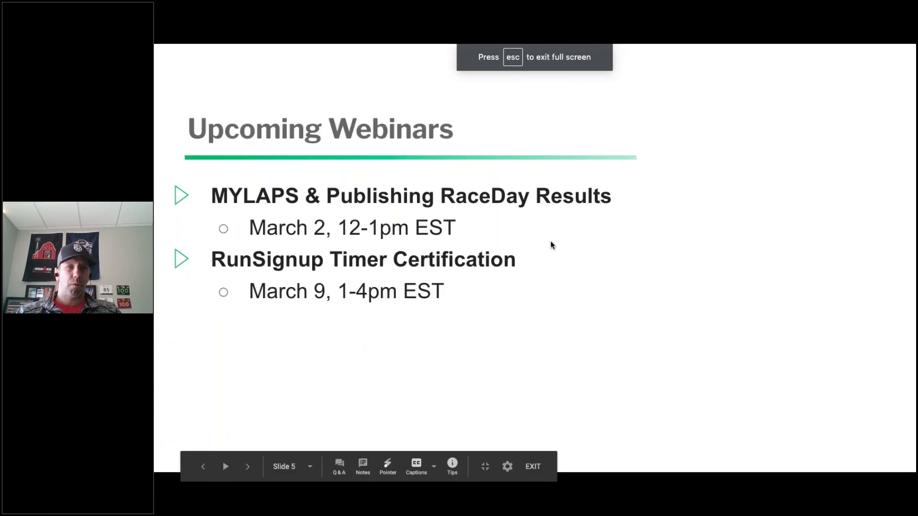
pyautogui.click(550, 241)
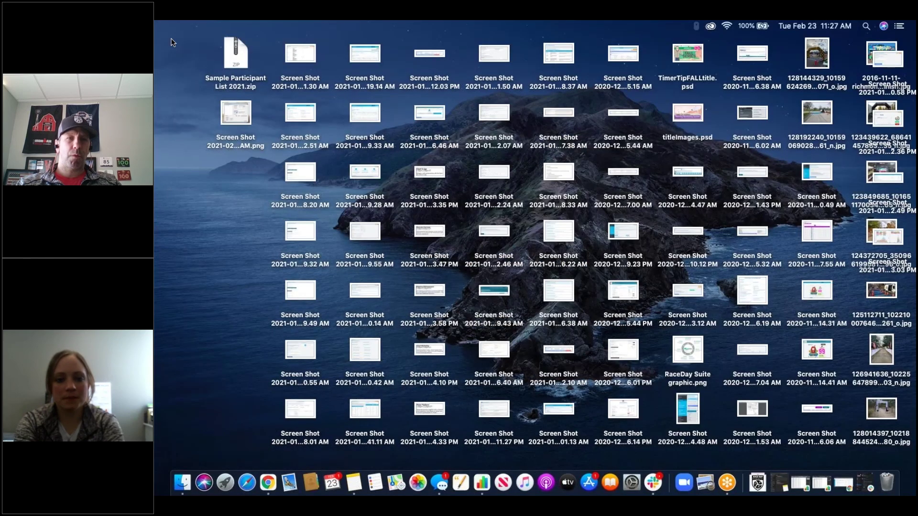
pyautogui.click(262, 483)
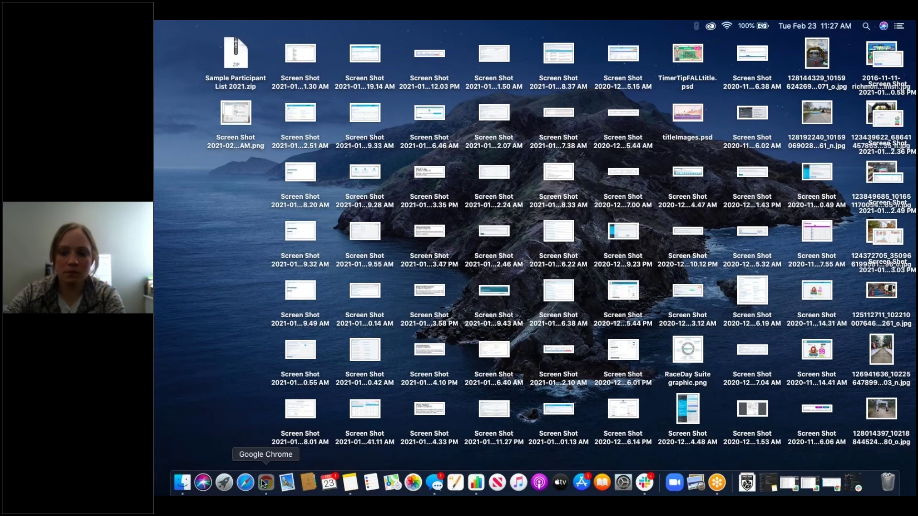